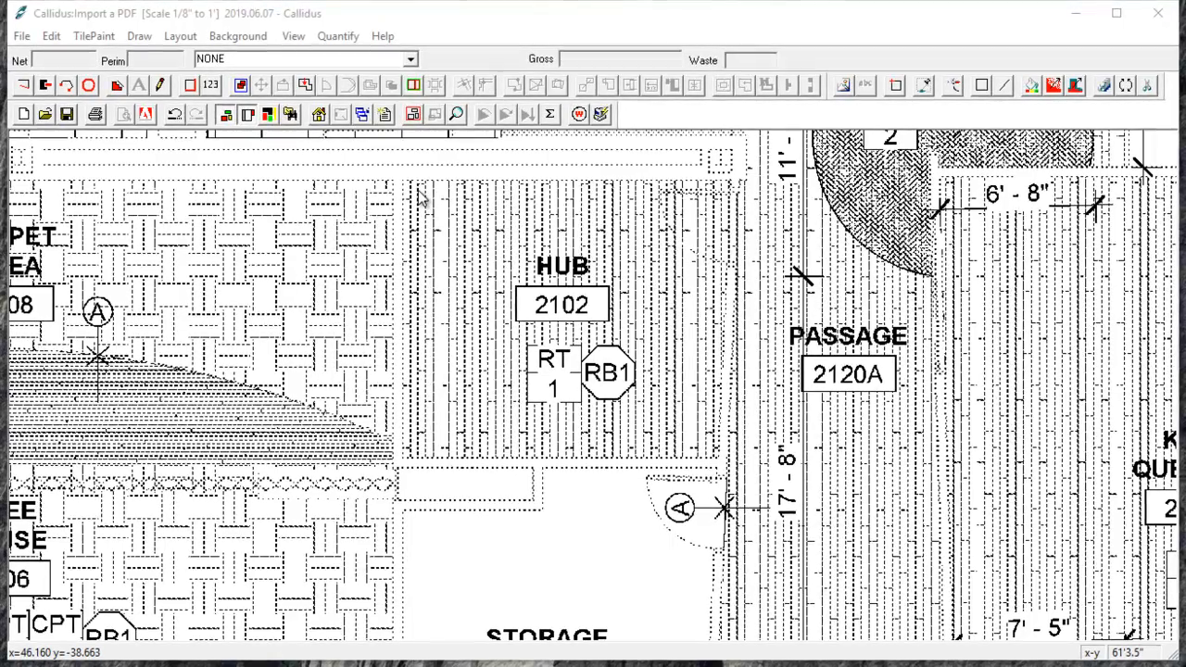
Trace the HUB 2102 room outline corner by corner, following its slanted right wall, and close it along the top wall.
scroll(418, 188, up, 2)
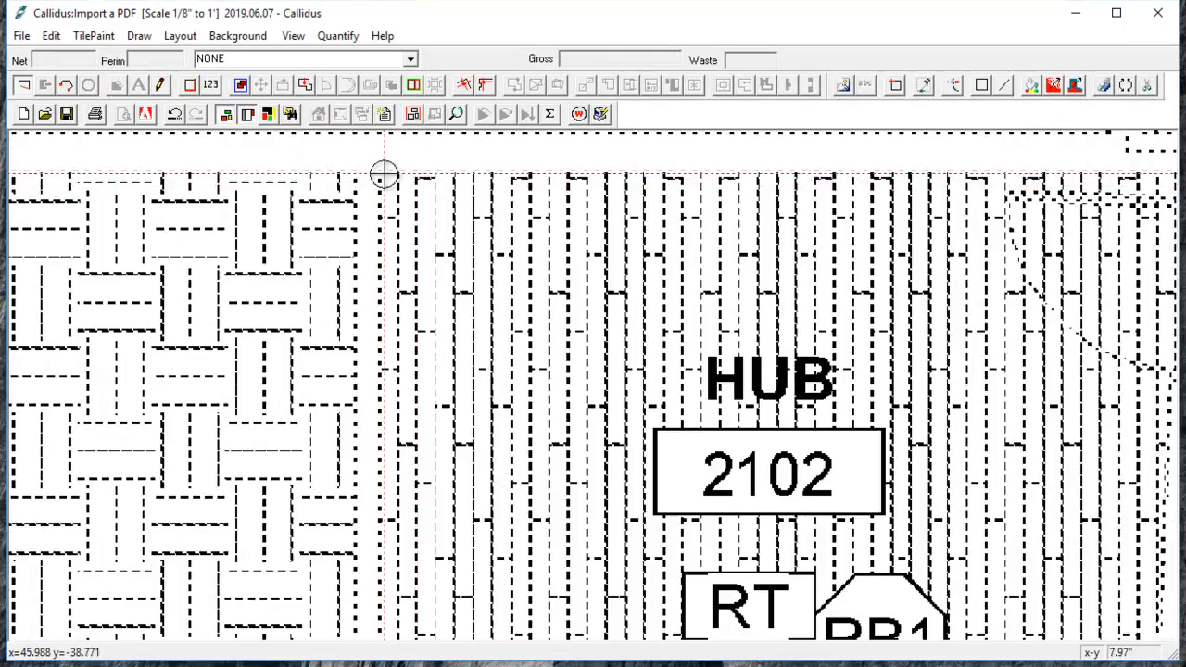
scroll(379, 172, down, 4)
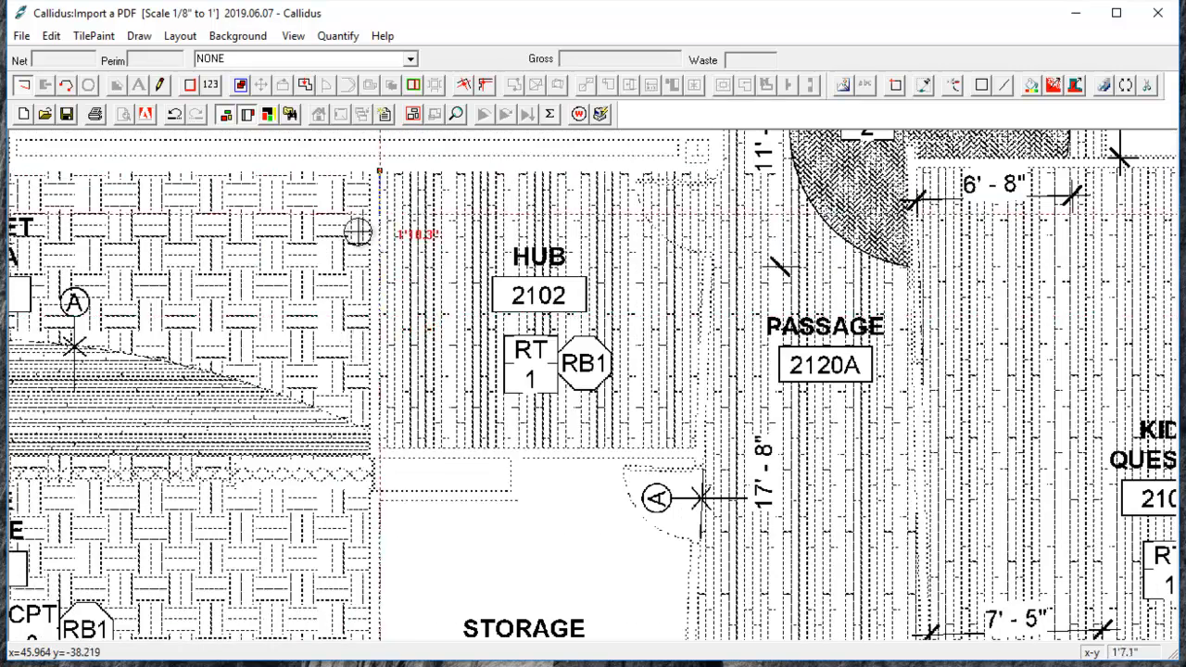
click(403, 447)
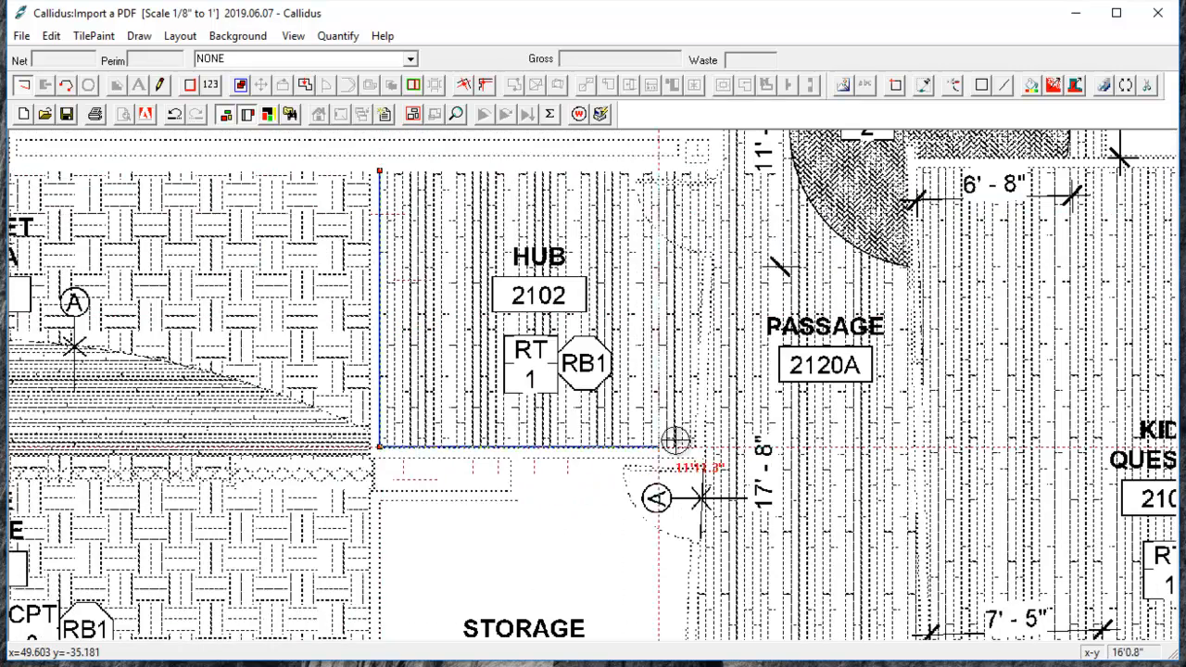
scroll(636, 450, up, 3)
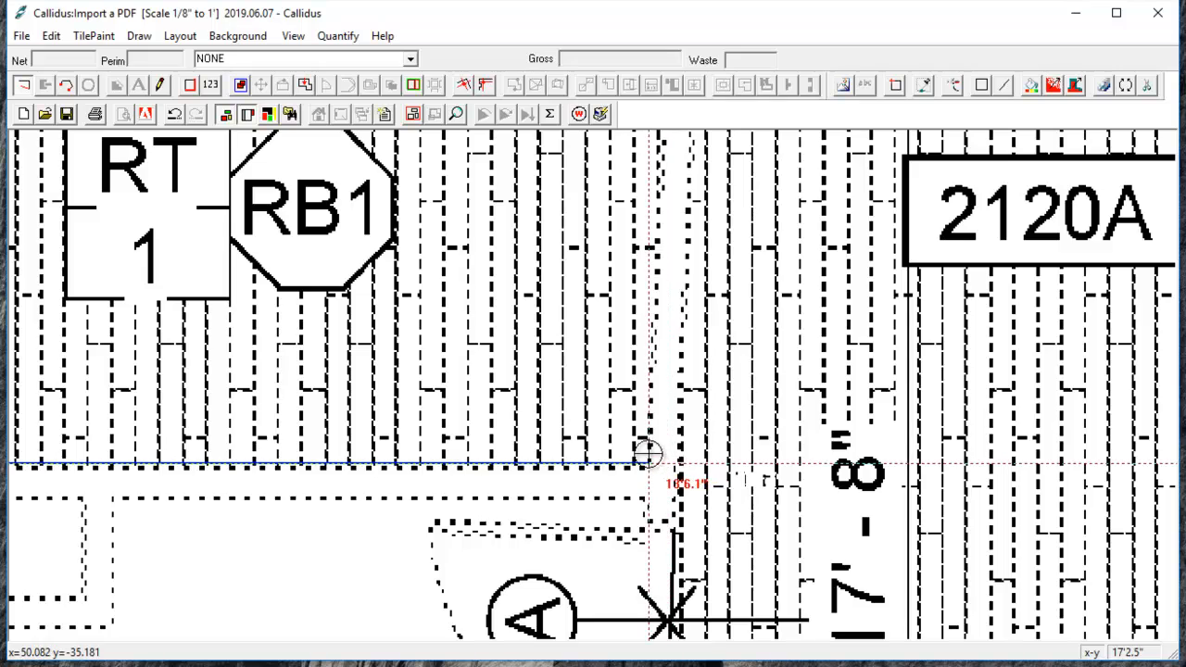
click(649, 454)
scroll(650, 463, down, 3)
drag(651, 494, 625, 639)
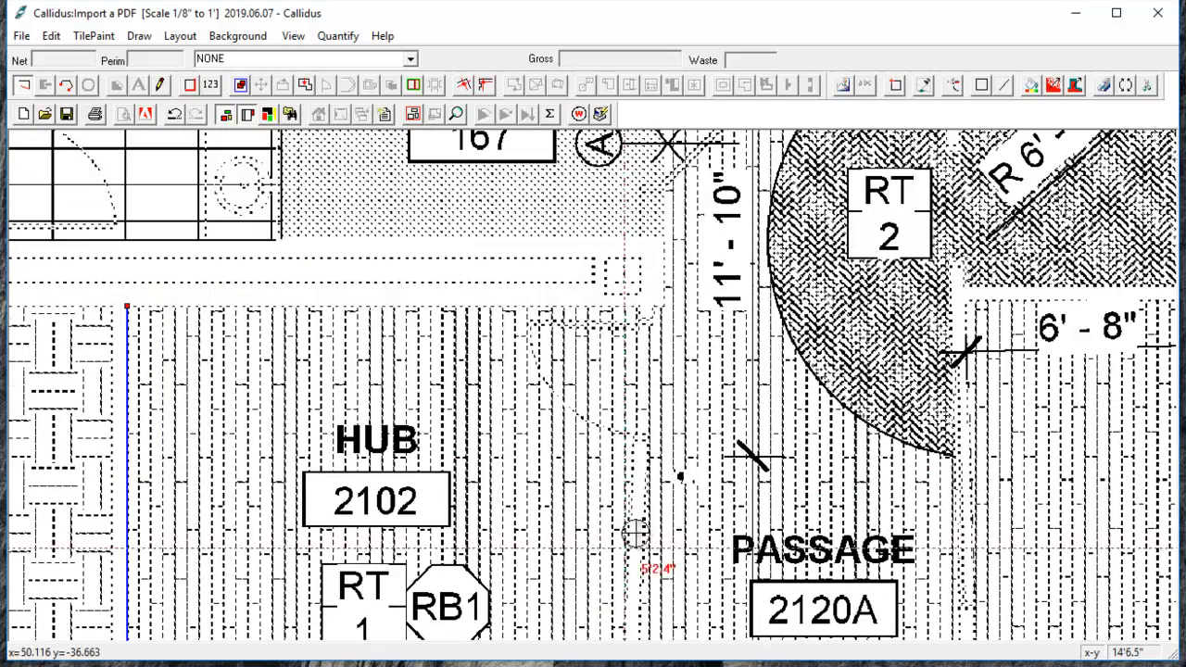
click(636, 432)
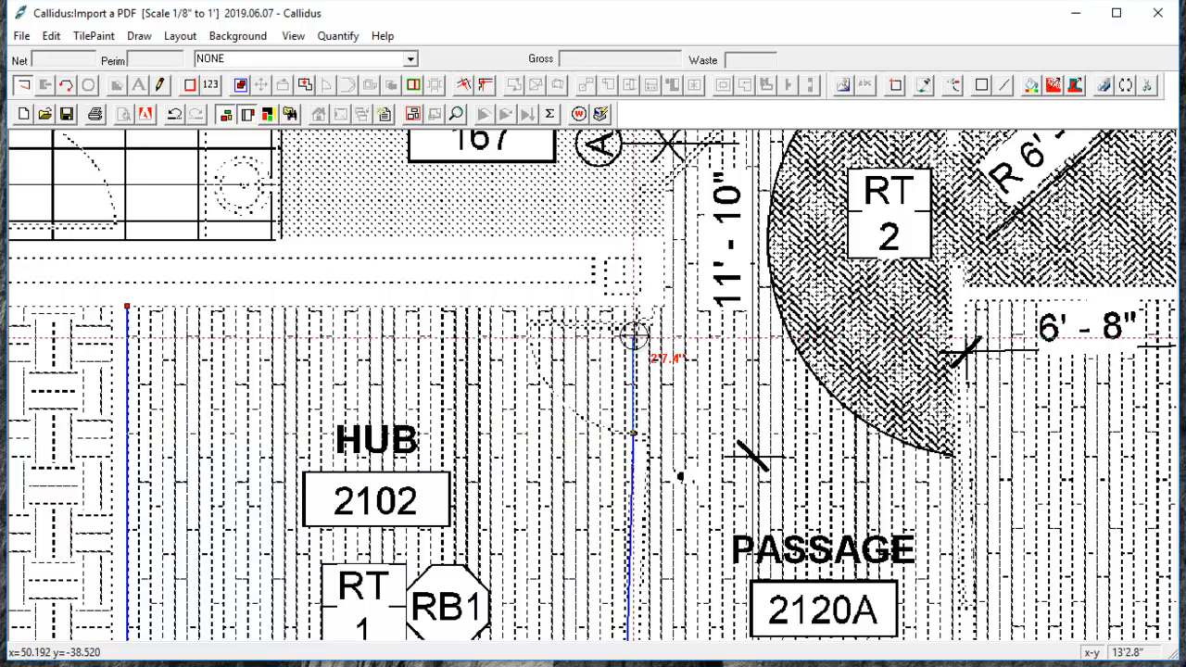
click(635, 324)
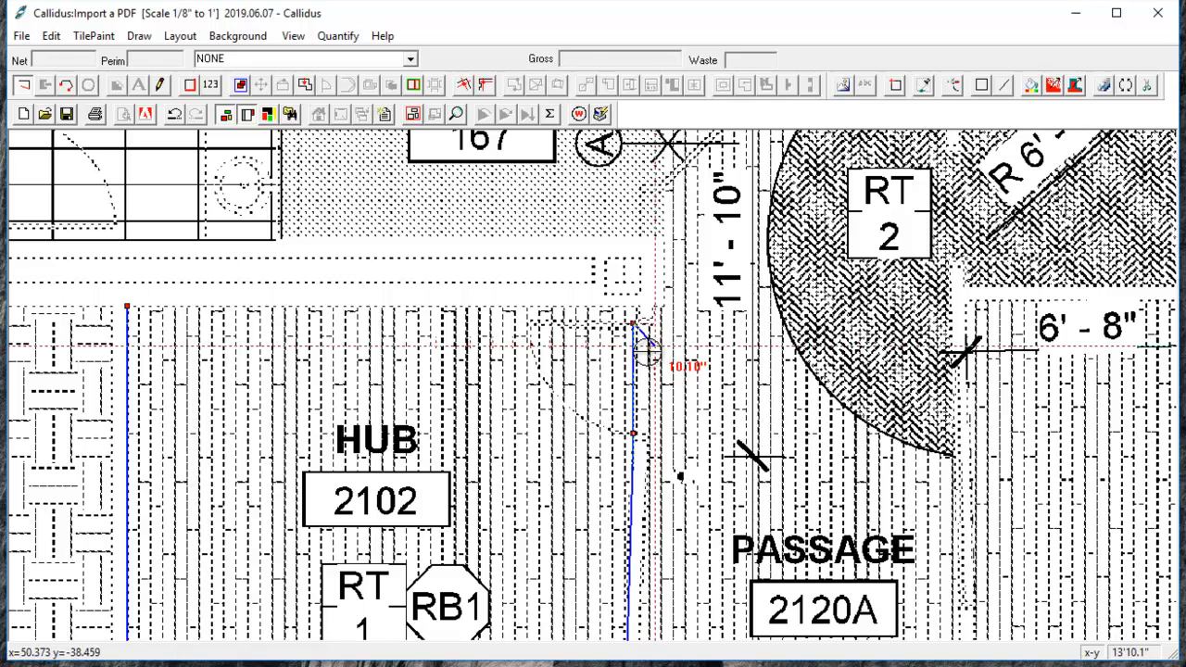
right_click(648, 349)
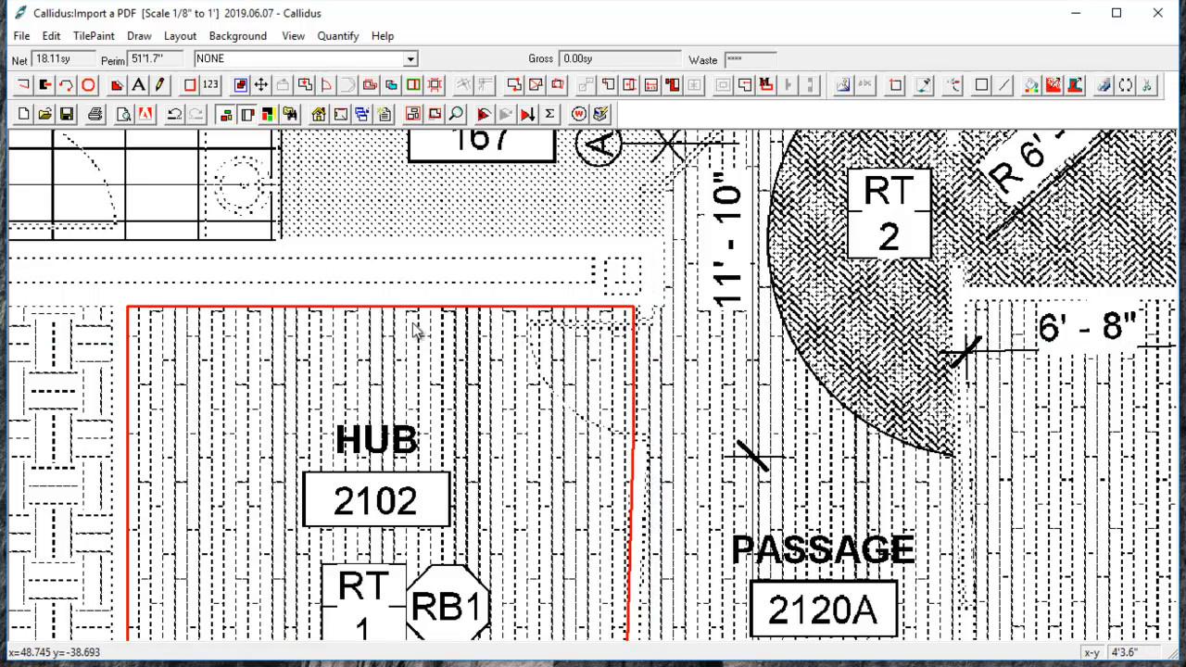
Remove the first HUB 2102 outline, retrace the room from its upper right corner as four straight walls, and remove that outline too.
scroll(222, 329, down, 2)
drag(300, 447, 302, 428)
right_click(333, 398)
right_click(338, 387)
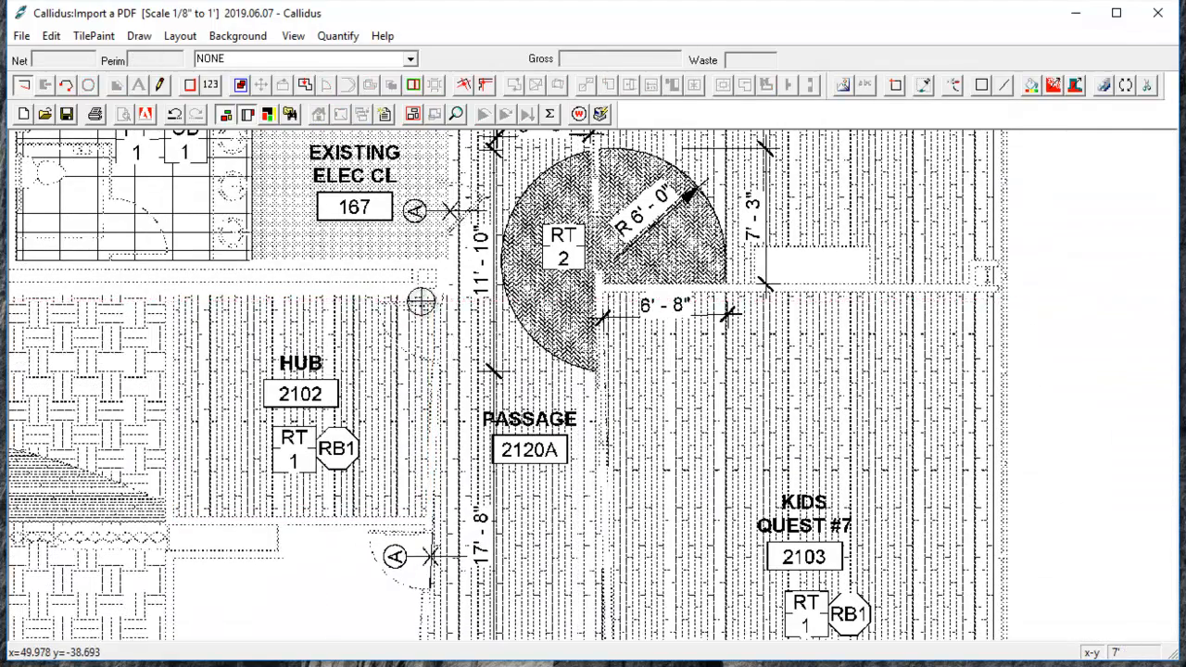
click(423, 297)
click(423, 517)
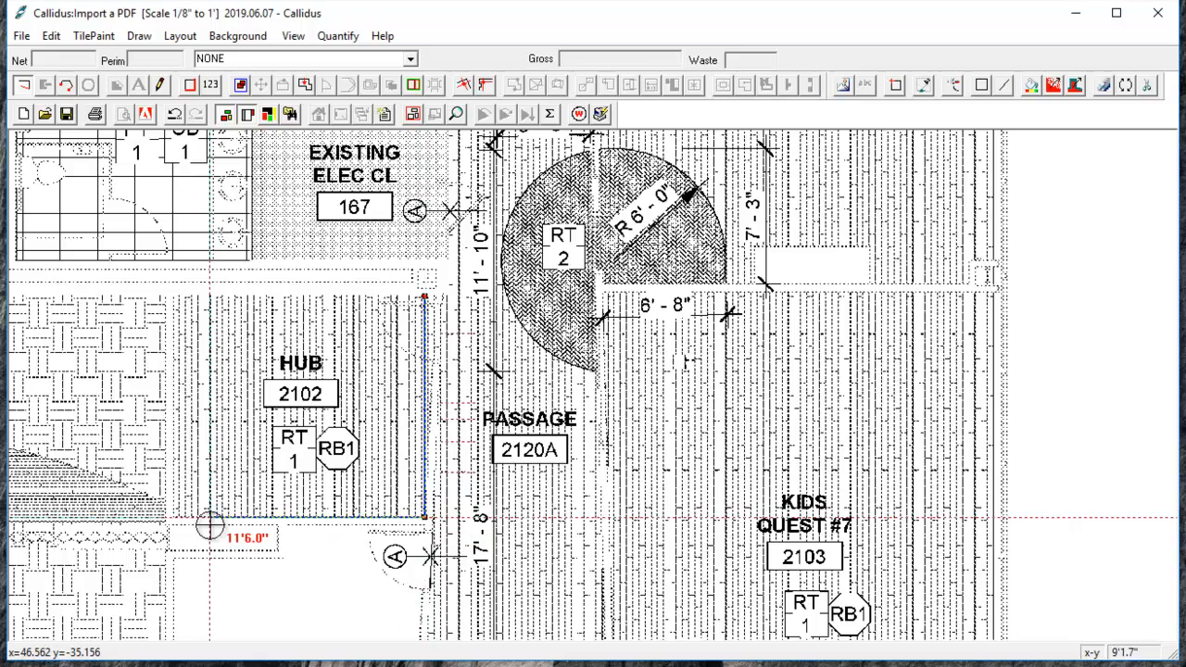
click(174, 517)
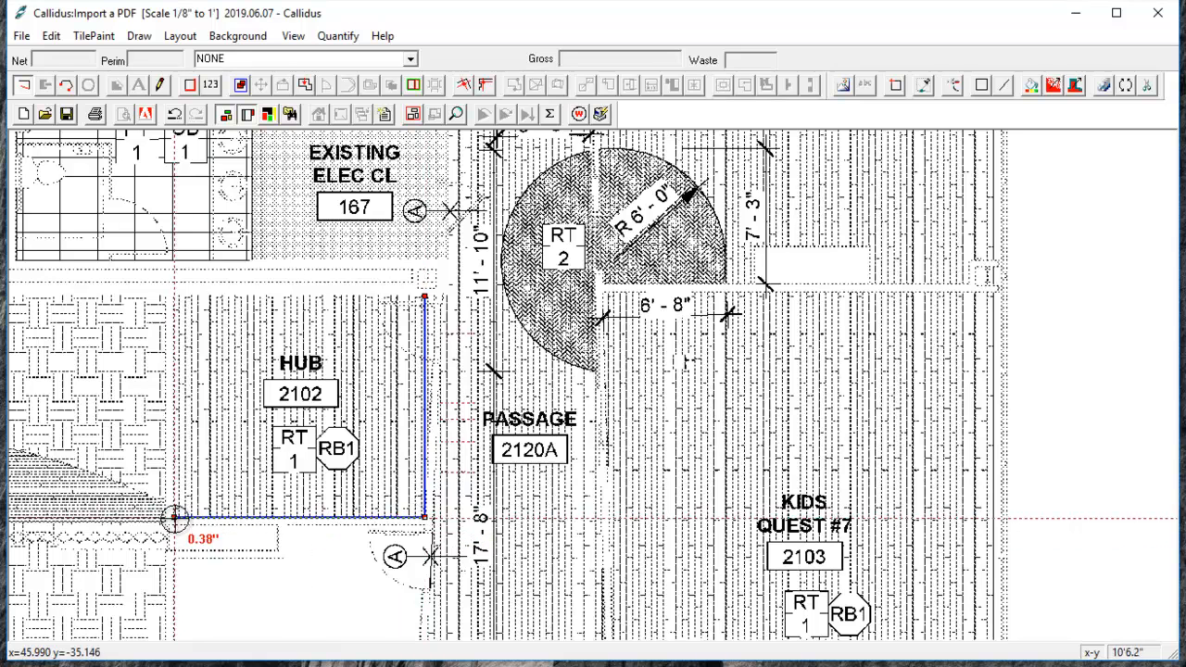
double_click(177, 297)
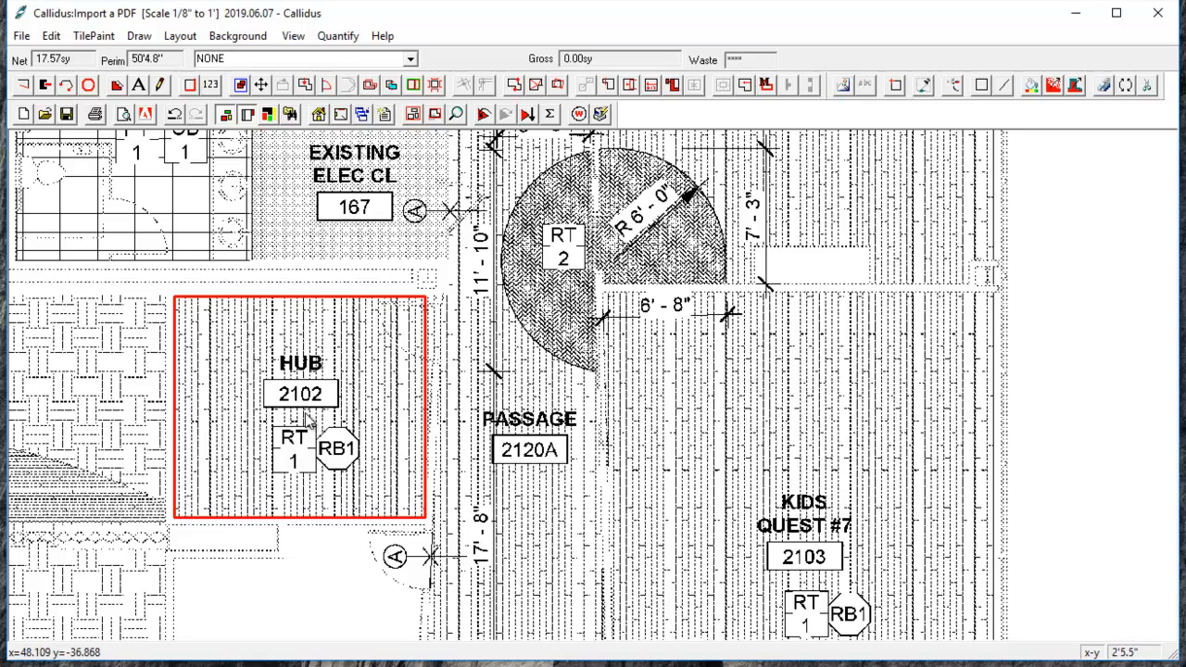
key(Escape)
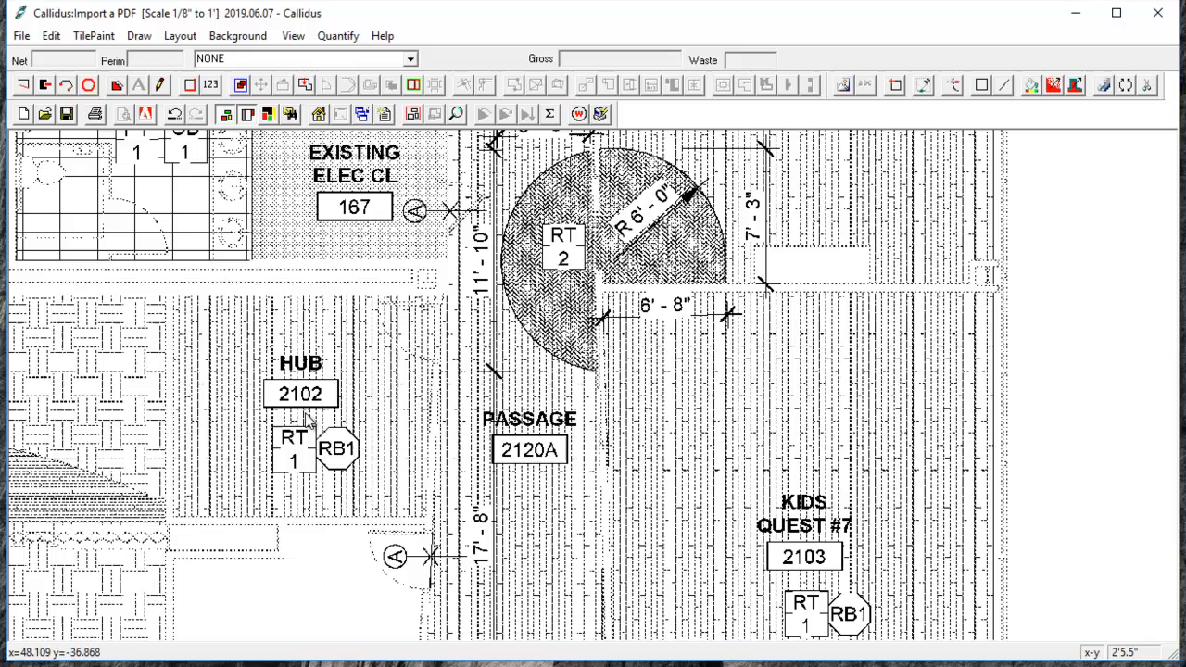
Draw a rectangular room over HUB 2102 from its upper left to its lower right corner, about 13'8" by 11'10".
click(47, 85)
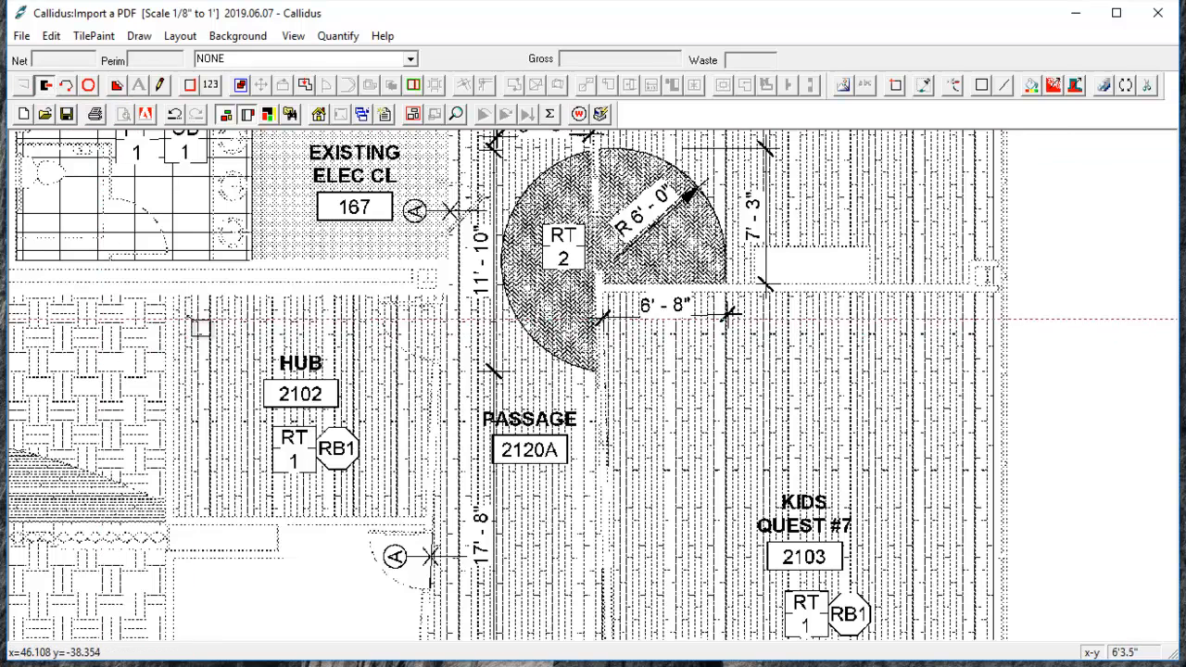
scroll(179, 308, up, 1)
click(169, 287)
drag(440, 526, 426, 352)
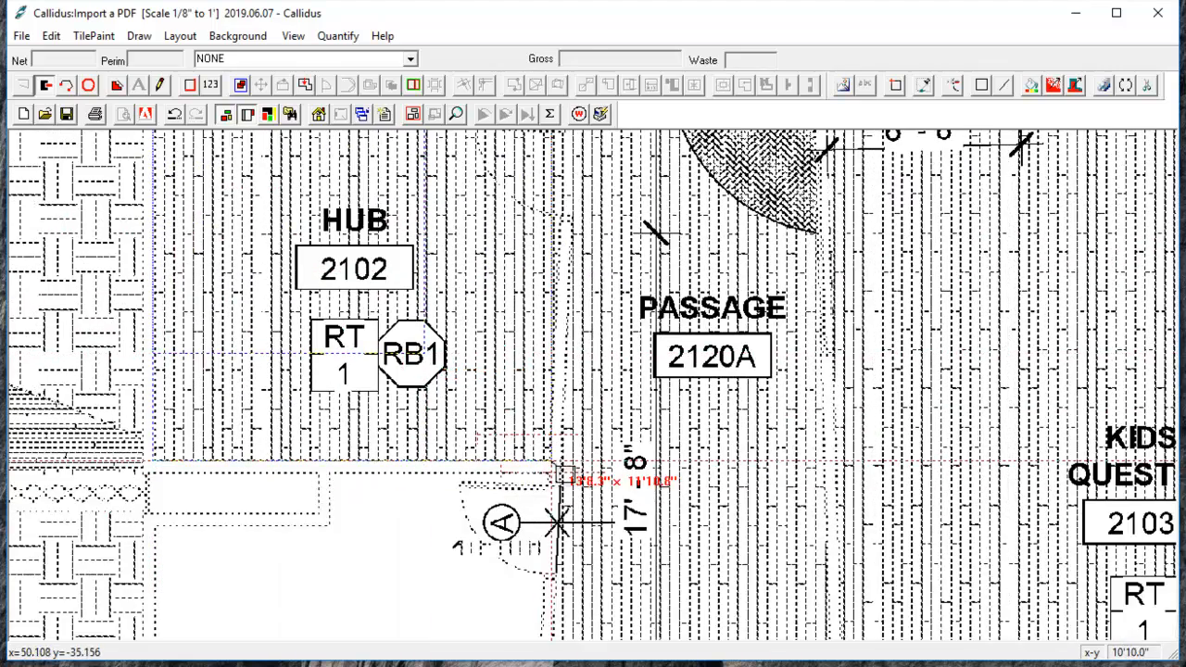
click(553, 460)
scroll(552, 458, down, 1)
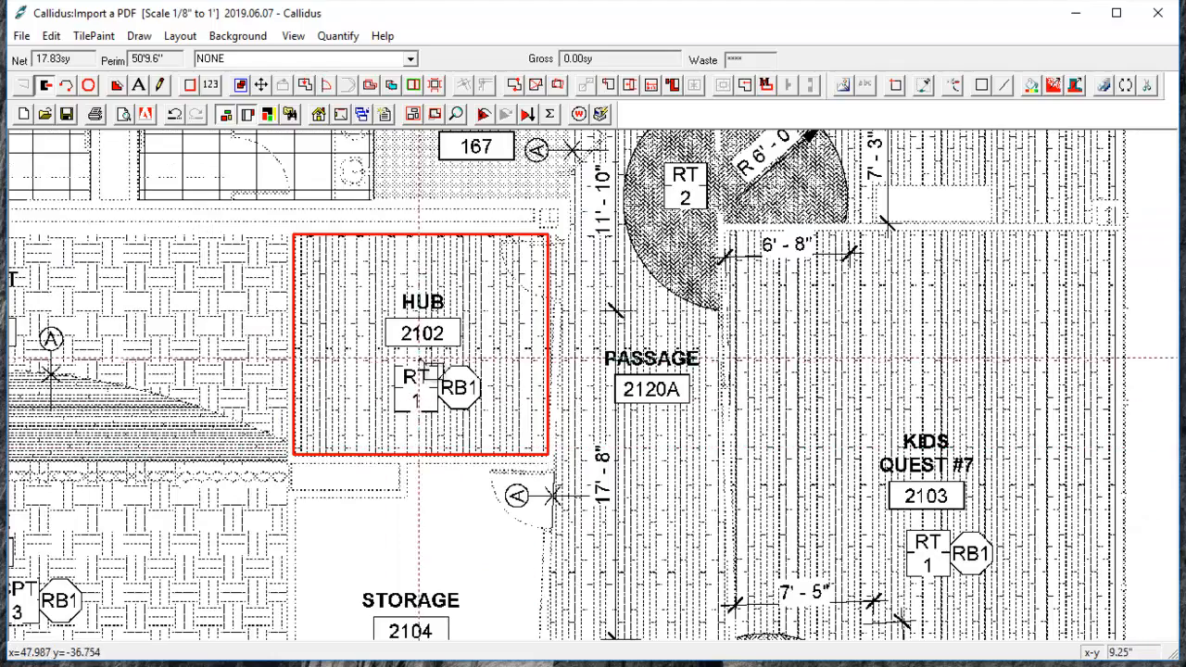
Start the STORAGE 2104 outline by tracing the stepped corner at its upper left, ending on the left wall.
right_click(428, 328)
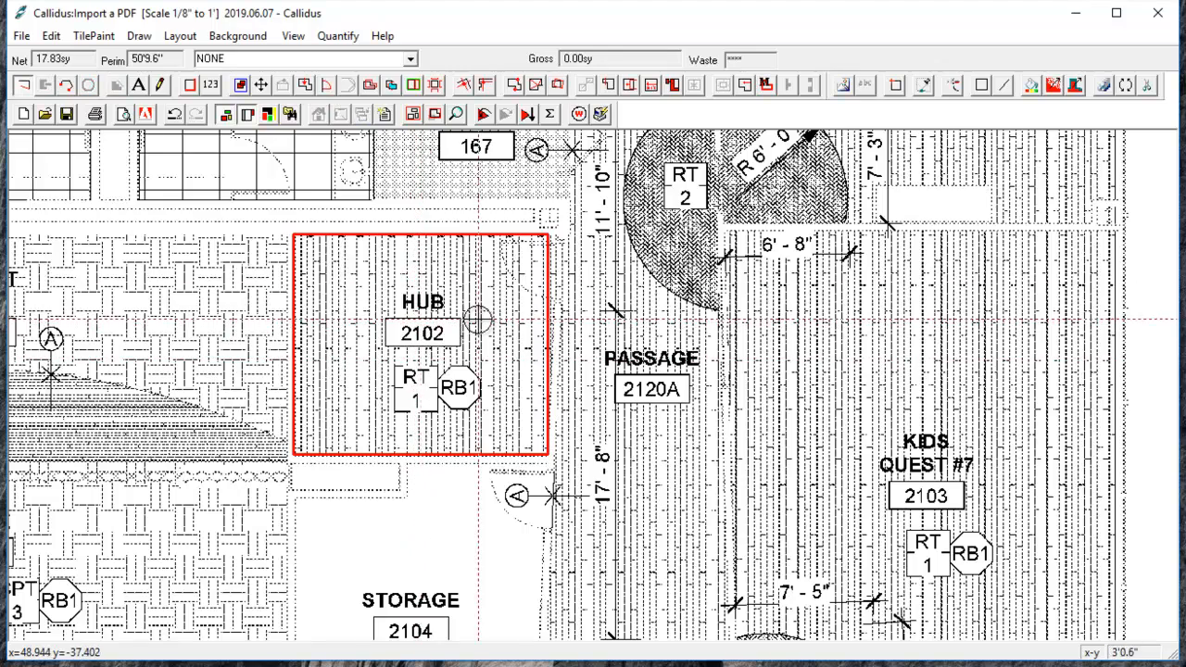
scroll(500, 351, down, 2)
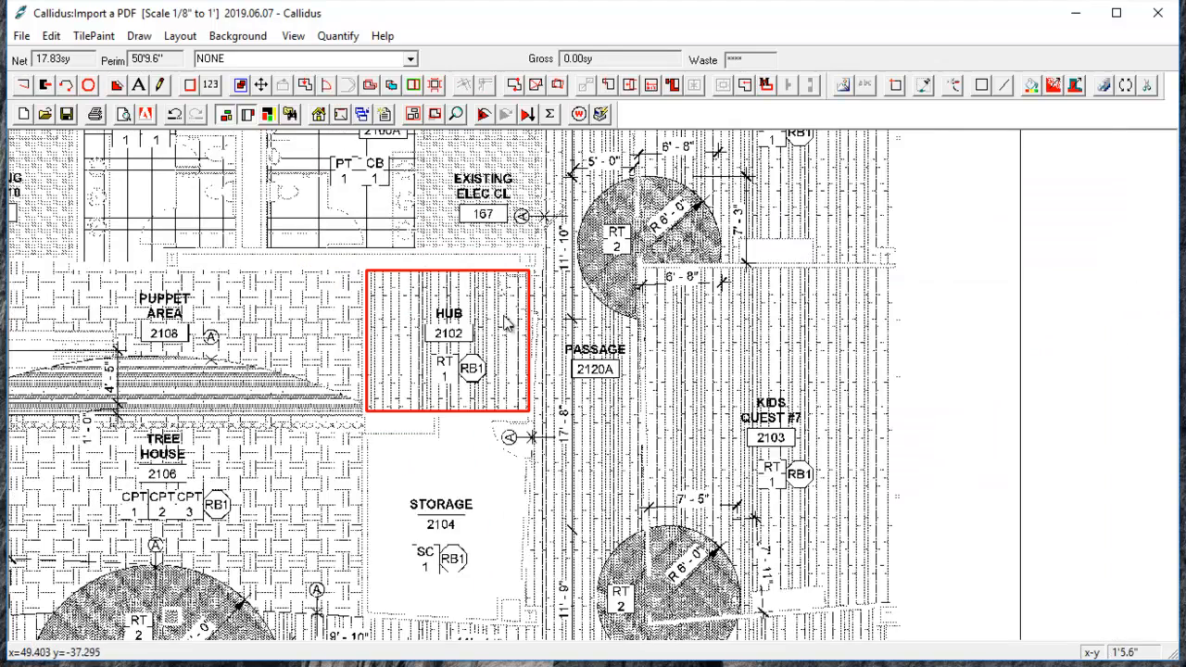
scroll(444, 482, up, 3)
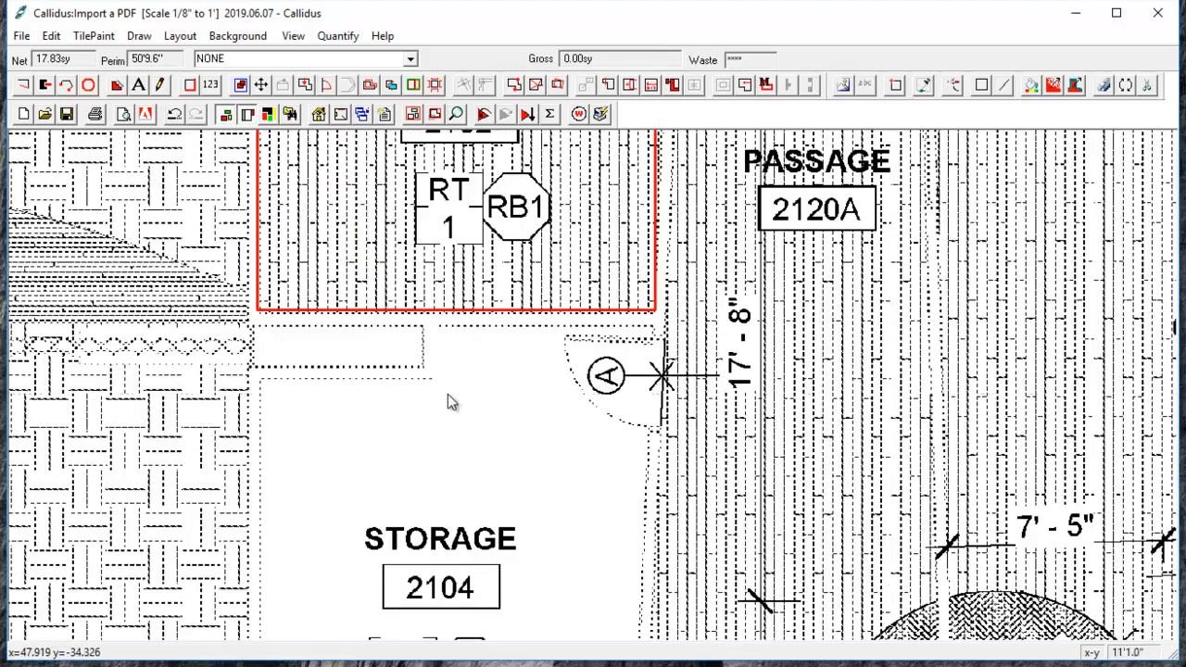
right_click(447, 398)
scroll(448, 400, down, 1)
scroll(426, 372, up, 2)
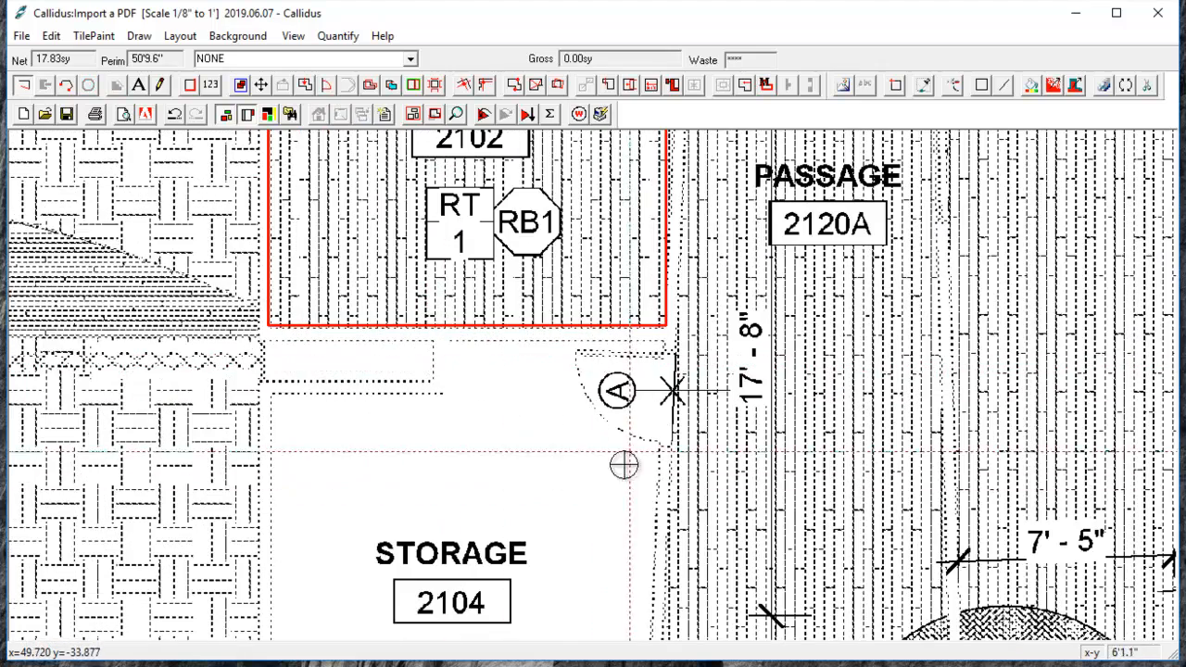
scroll(444, 344, up, 1)
click(448, 337)
click(446, 417)
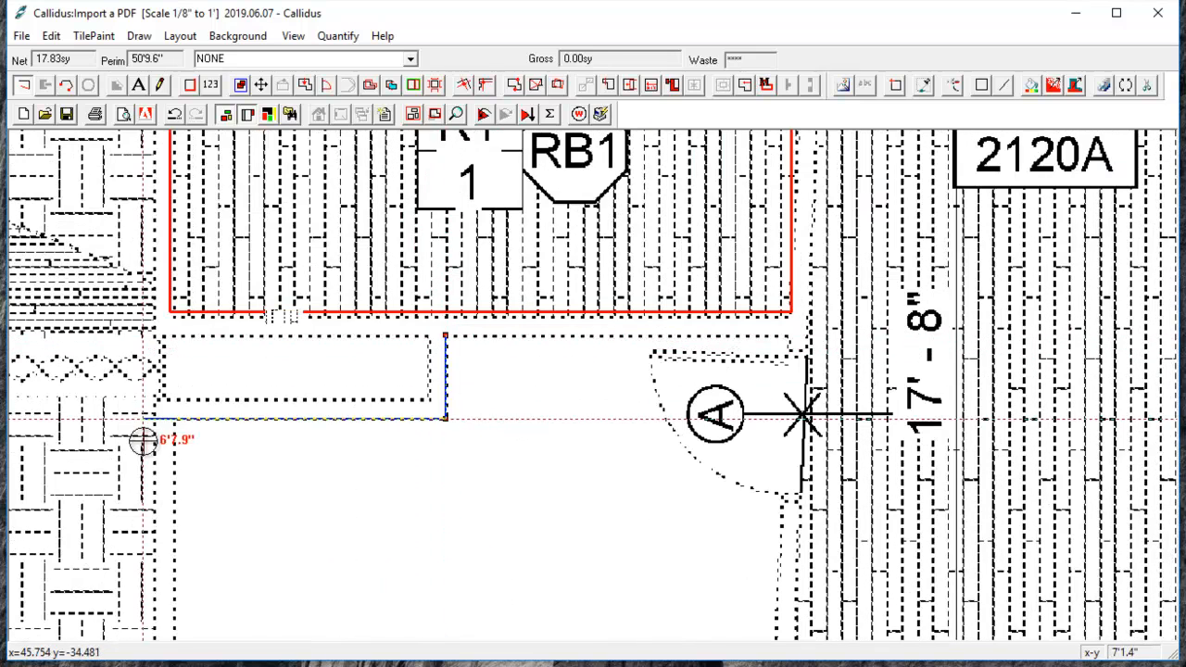
click(175, 421)
Continue the STORAGE 2104 outline down the left wall, along the slanted bottom wall and up the side of the corner column.
scroll(174, 434, down, 1)
drag(177, 506, 174, 181)
scroll(184, 545, up, 1)
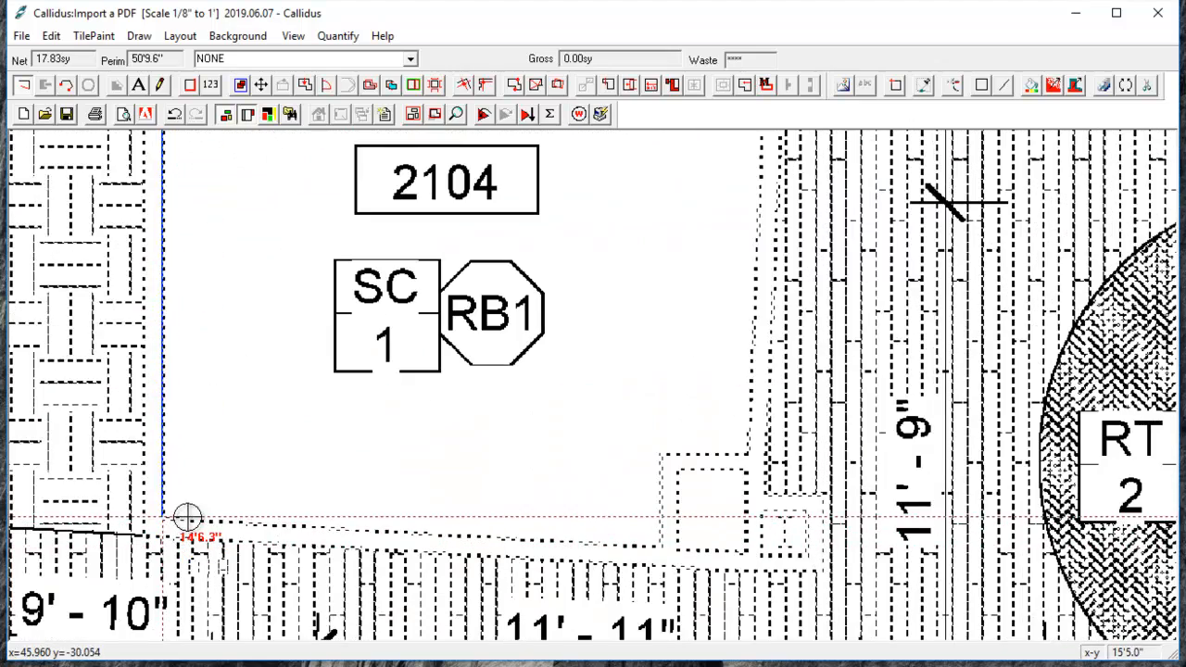
click(186, 520)
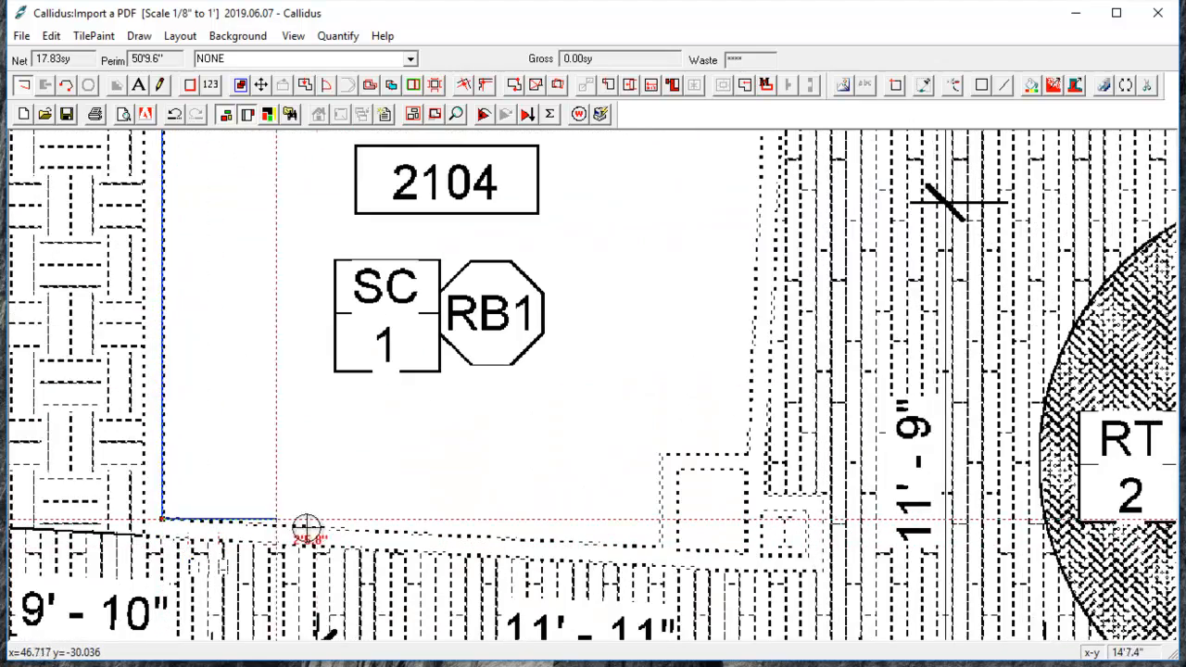
click(662, 546)
click(669, 455)
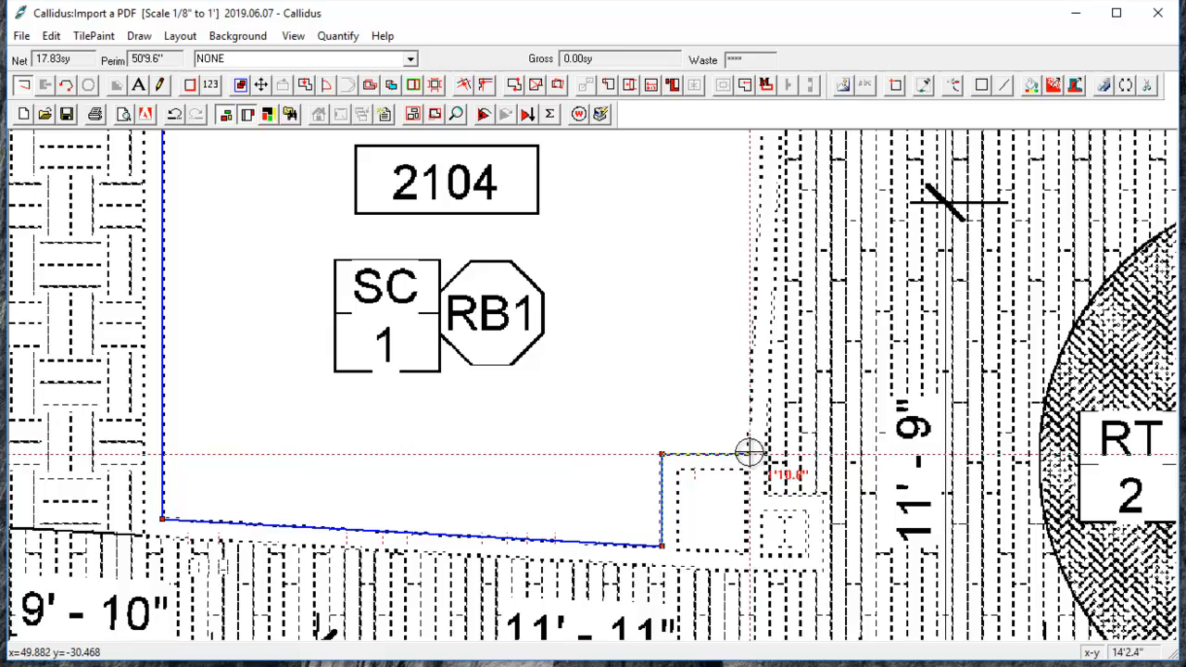
Finish the STORAGE 2104 outline across the column top and up the slanted right wall, closing the room at the top wall.
scroll(748, 455, down, 1)
drag(748, 176, 571, 444)
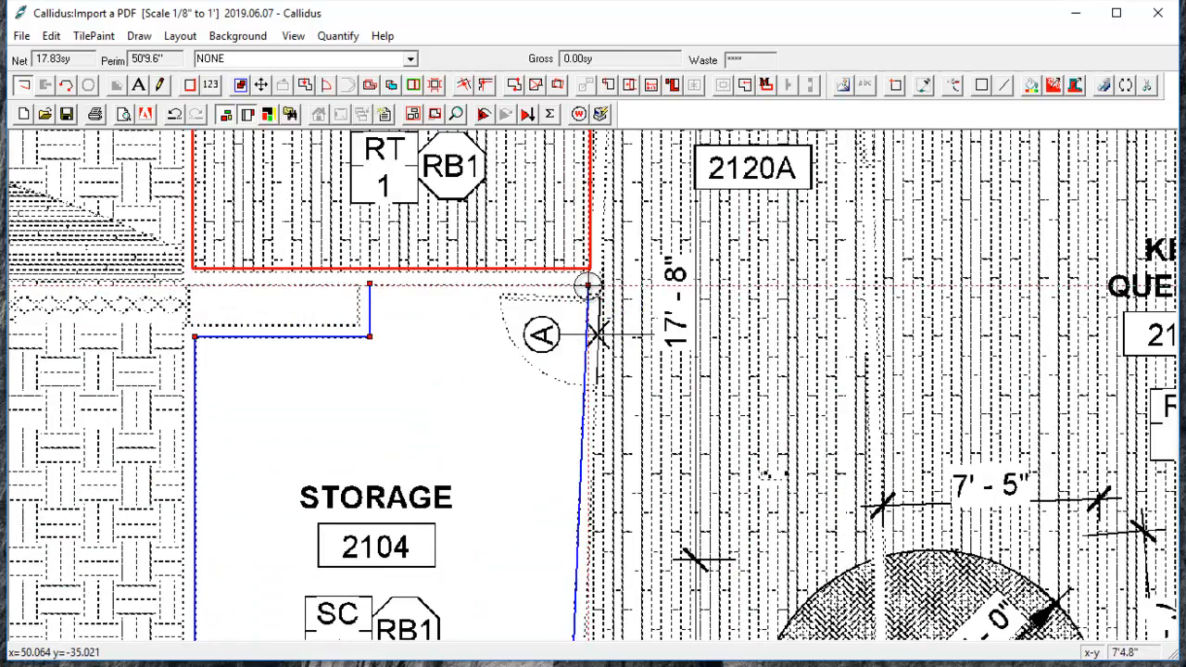
click(587, 287)
scroll(556, 371, down, 2)
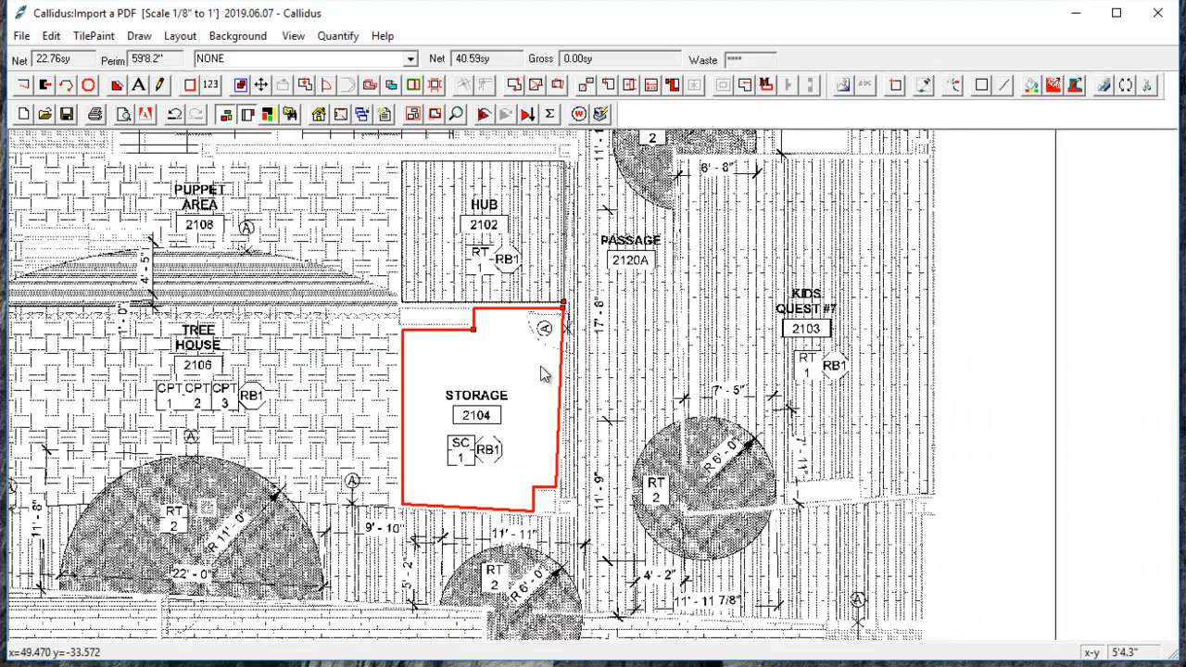
Enable corner editing on the HUB 2102 room and move its upper right corner outward to match the slanted wall.
drag(543, 373, 443, 446)
click(436, 319)
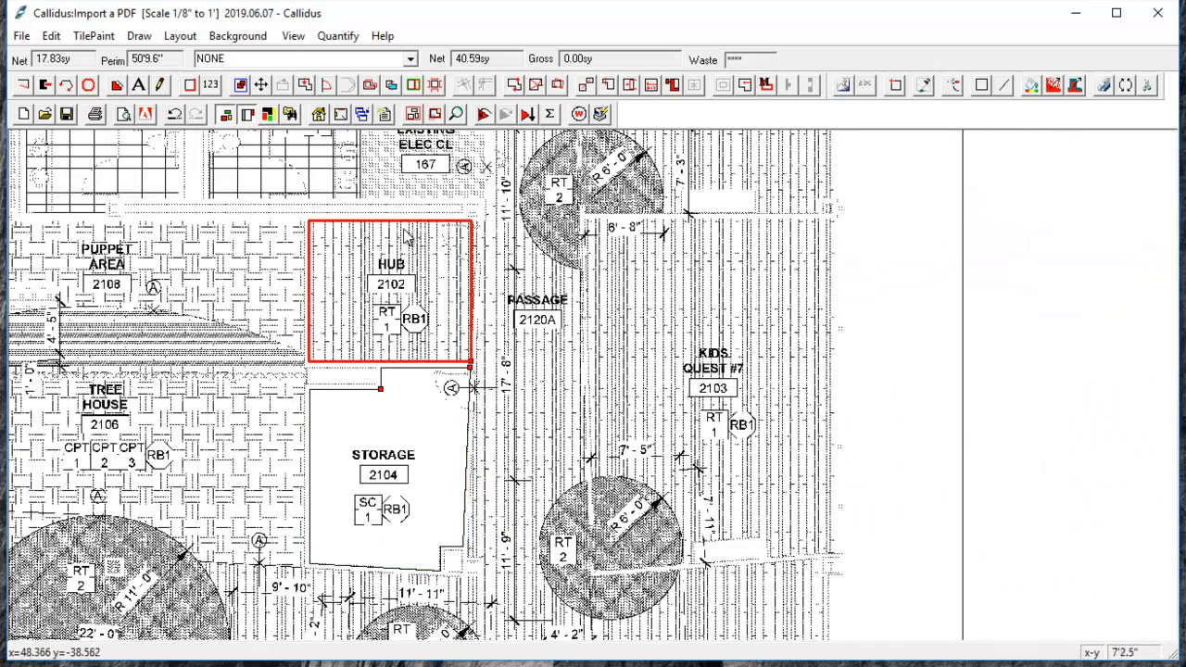
scroll(405, 264, up, 3)
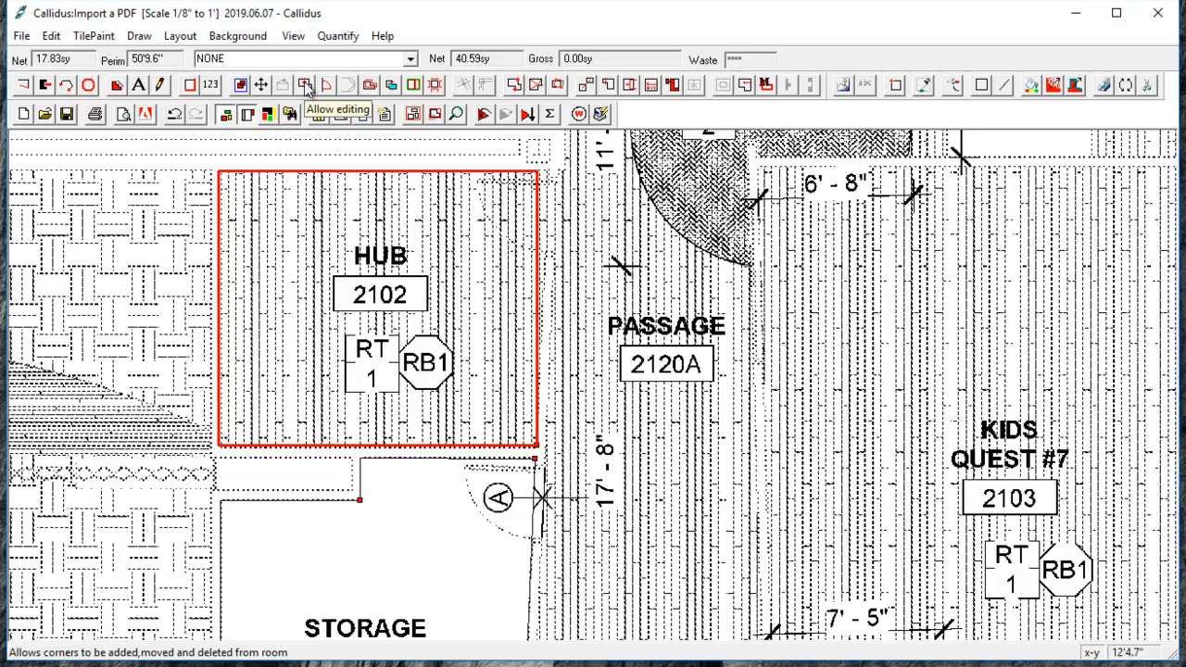
click(308, 87)
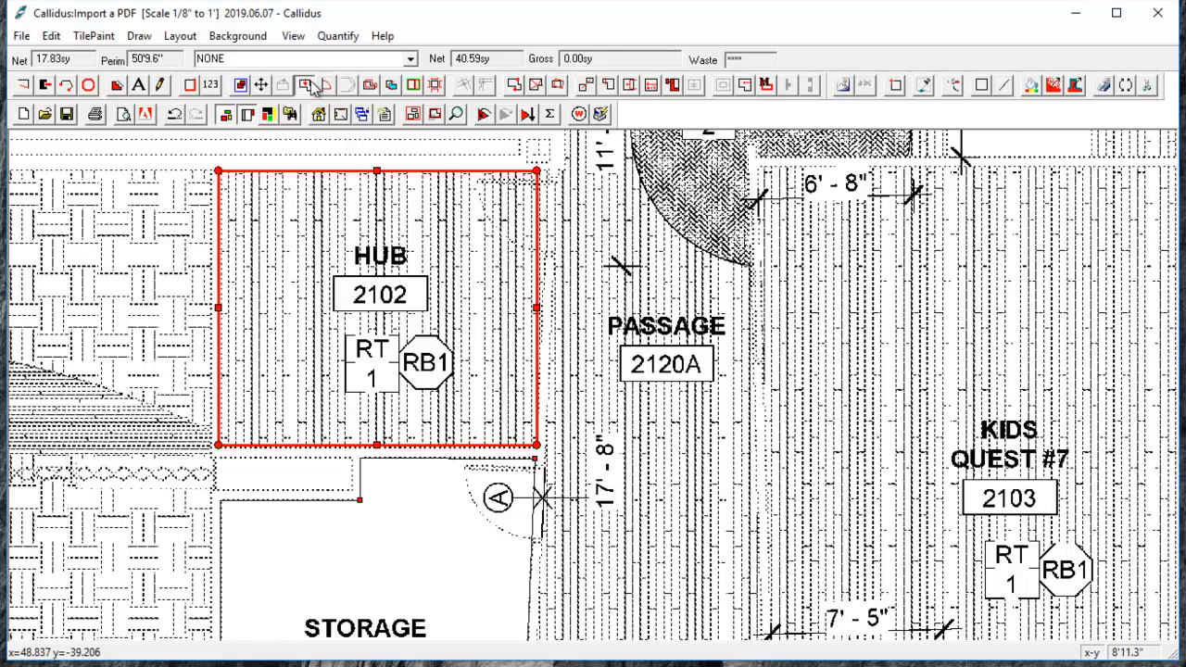
scroll(546, 174, up, 3)
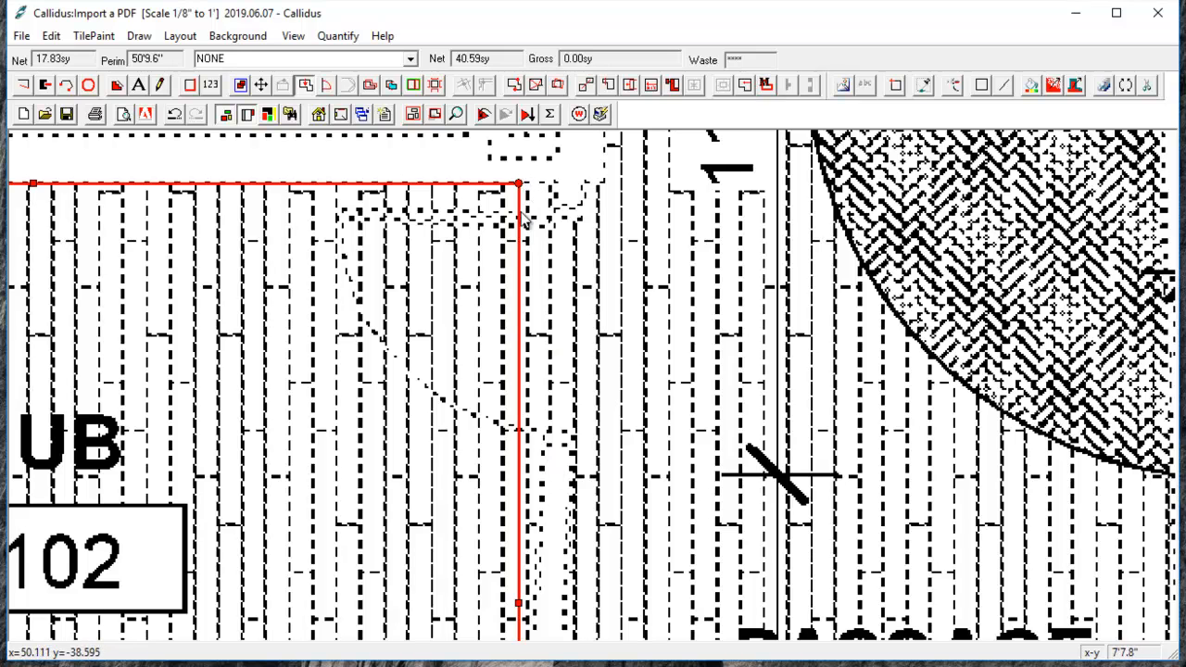
drag(518, 183, 555, 181)
scroll(554, 182, down, 2)
scroll(555, 181, down, 2)
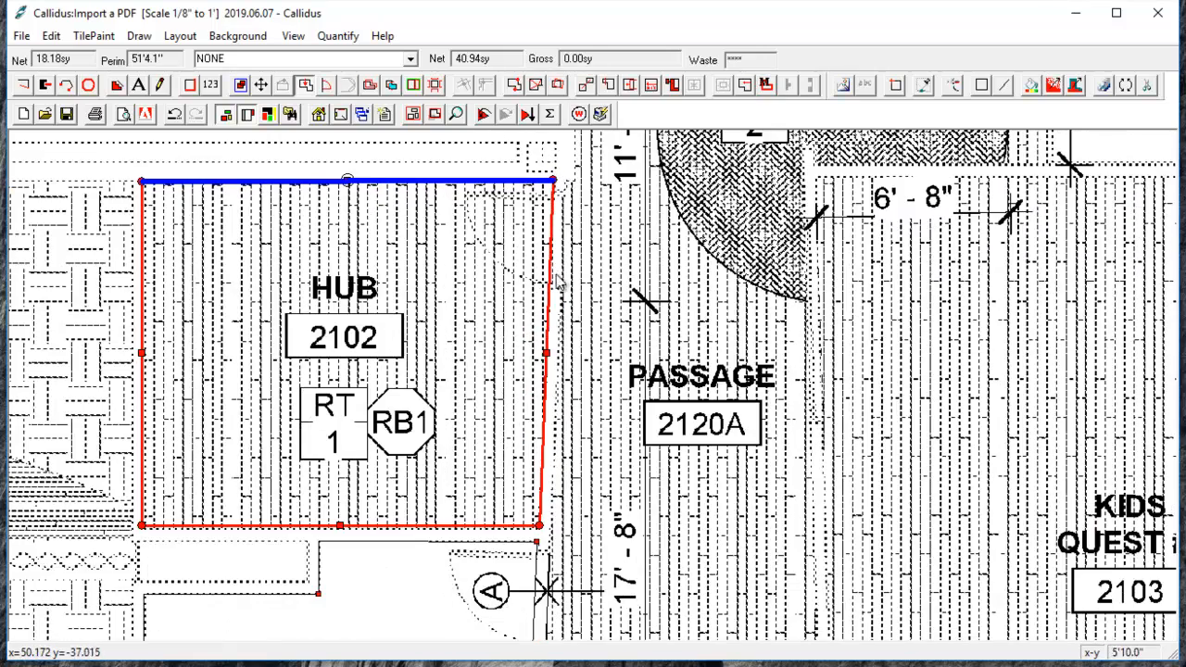
Move the bottom wall of the HUB 2102 room down onto the plan's dotted wall line.
scroll(347, 535, up, 3)
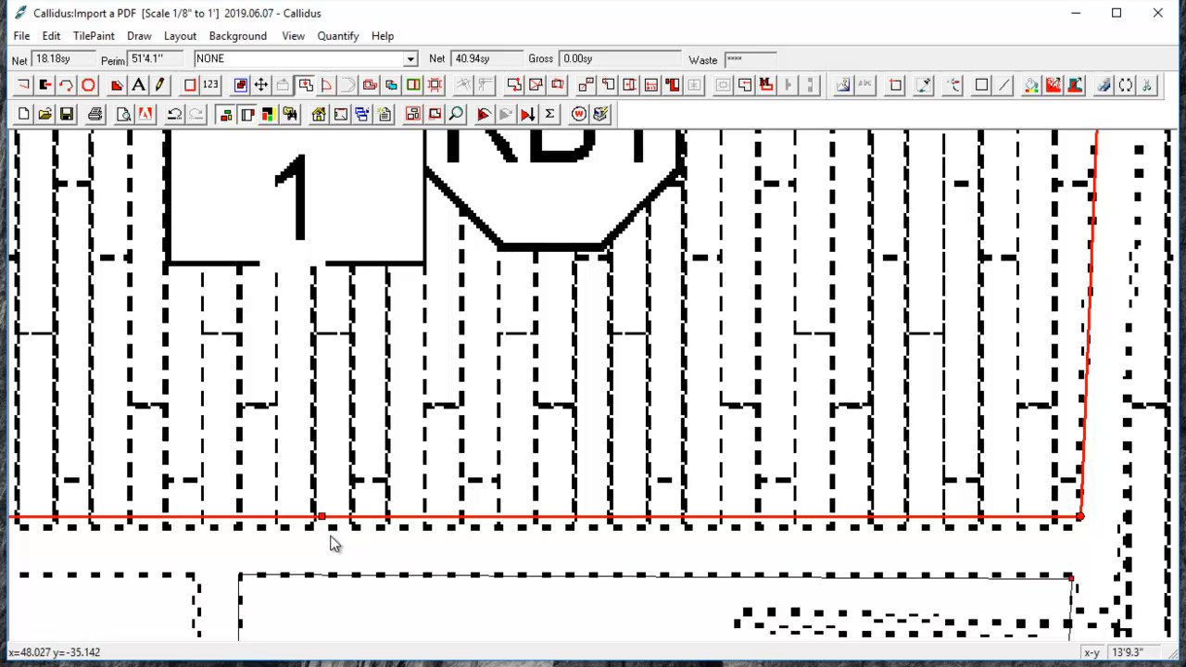
drag(322, 524, 324, 528)
scroll(324, 528, down, 2)
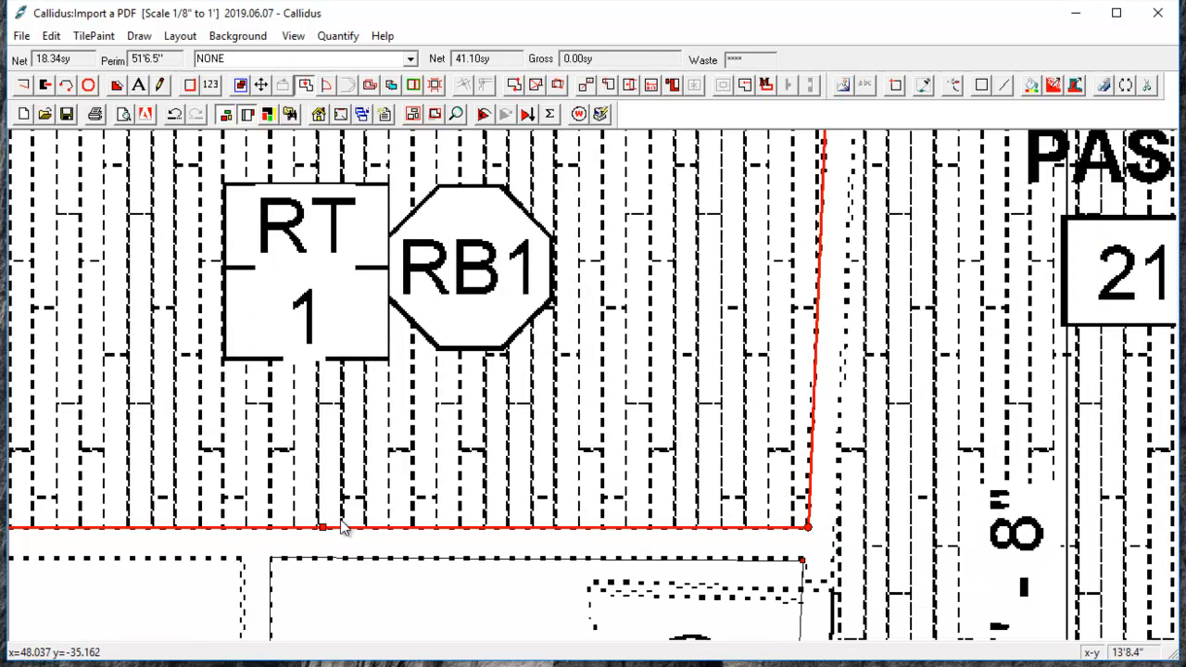
scroll(338, 547, down, 3)
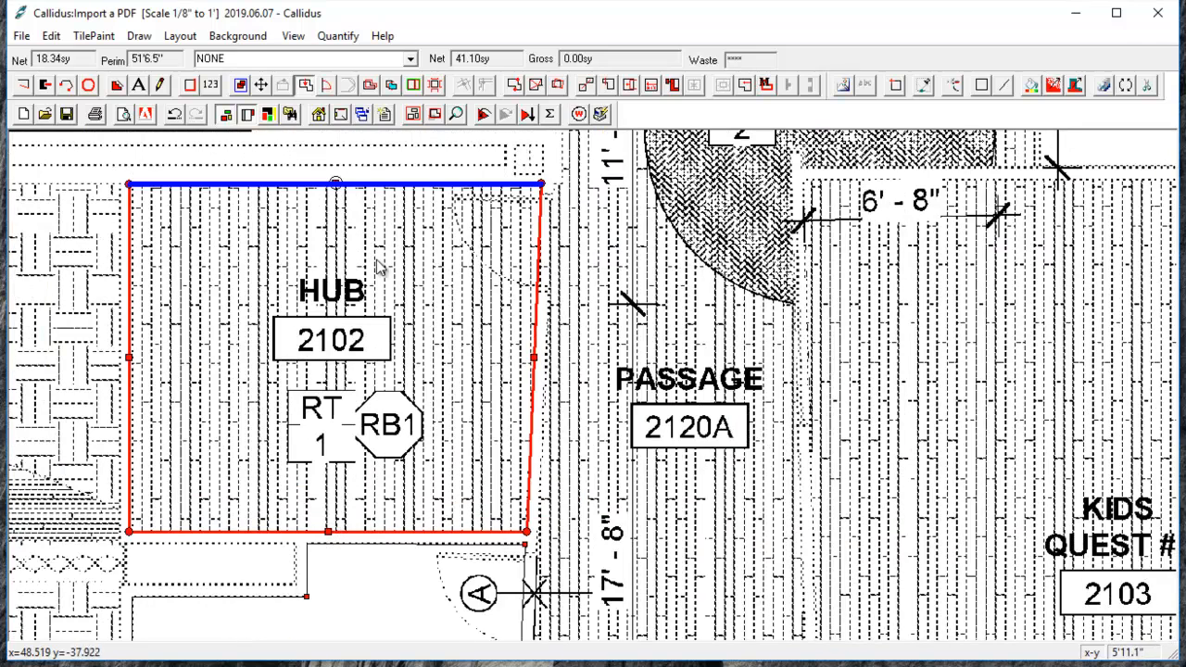
click(306, 85)
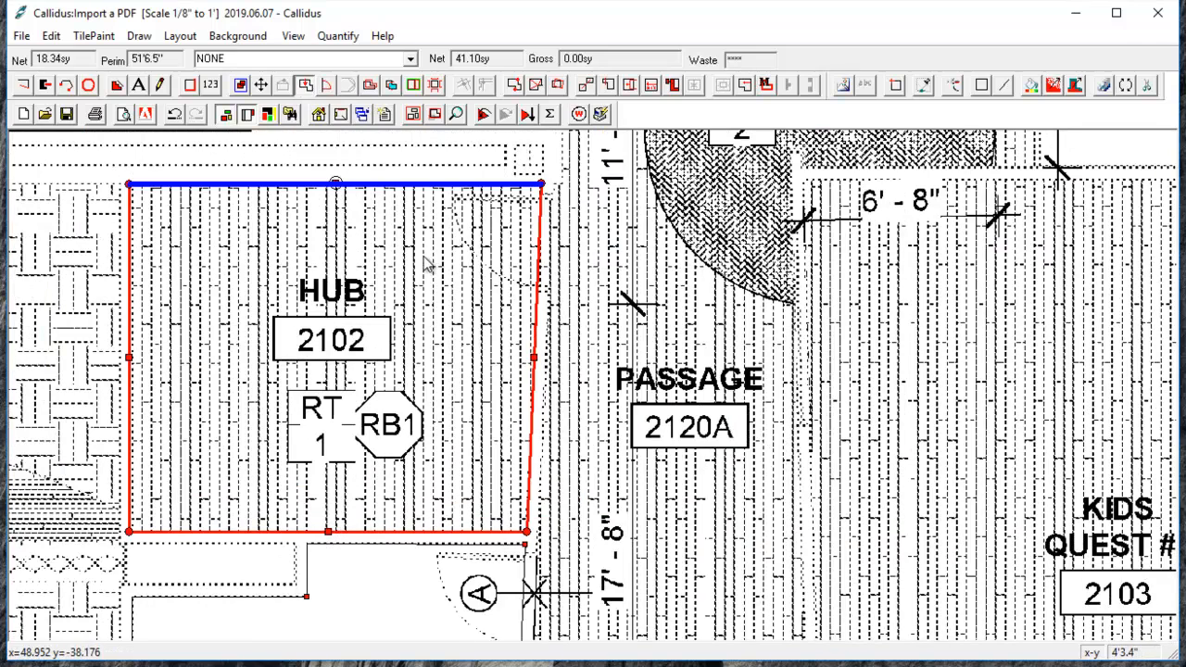
Add a door with a 3' width and 3" drop to the slanted right wall of HUB 2102, and finish corner editing.
click(540, 244)
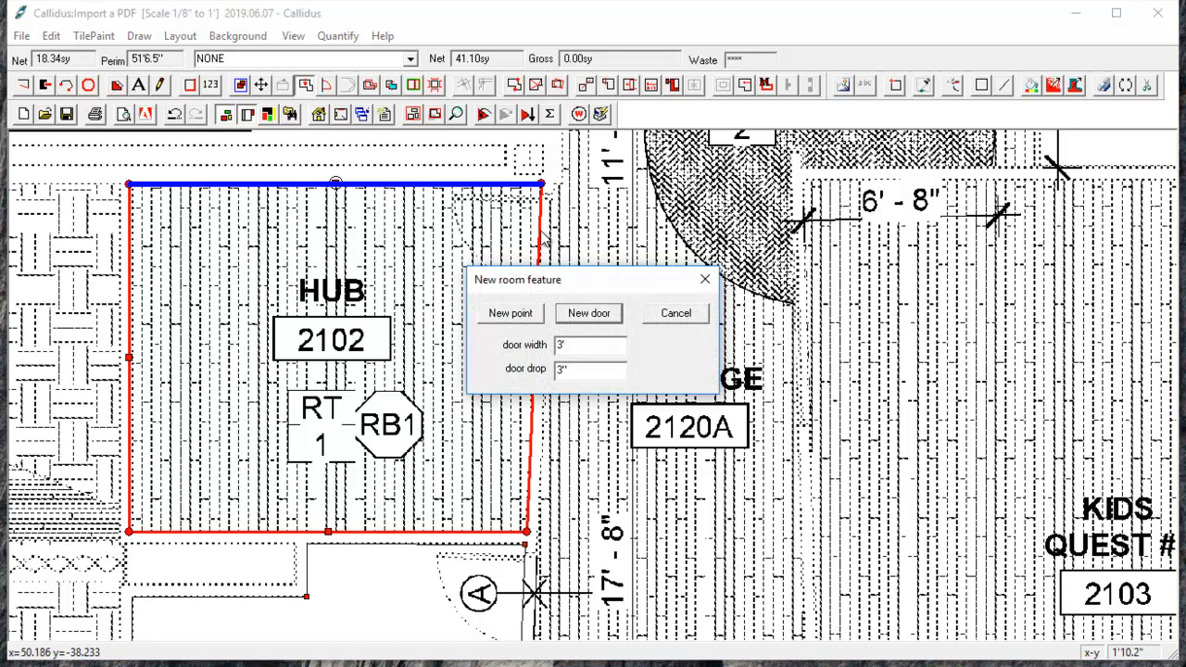
click(589, 314)
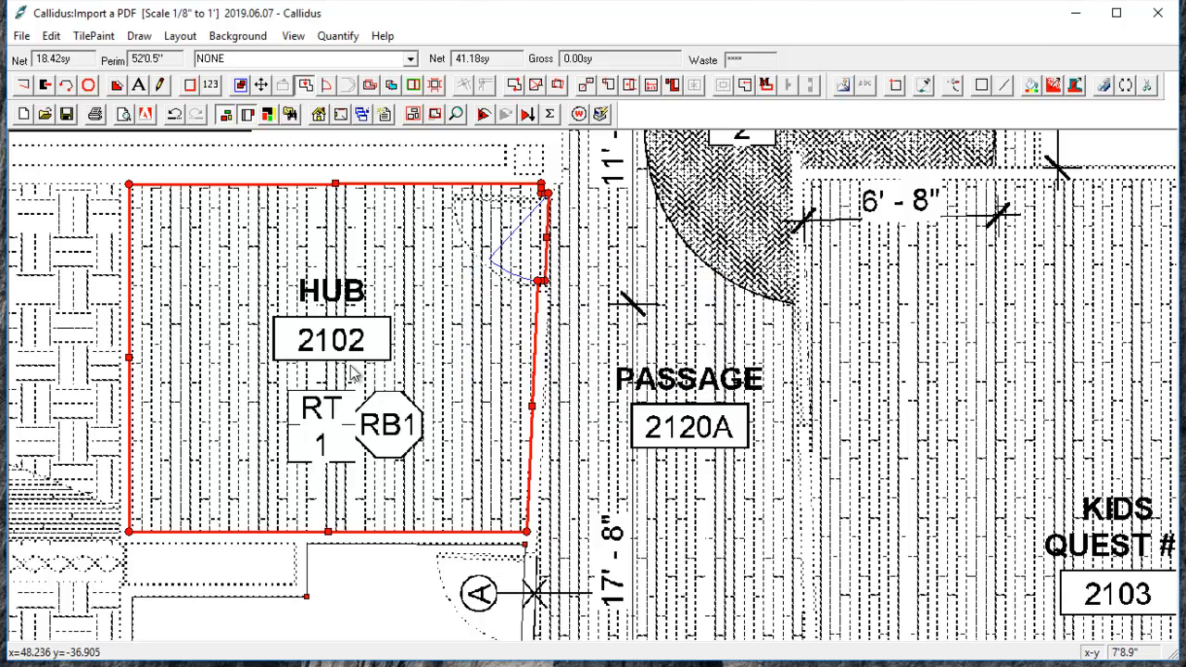
click(311, 86)
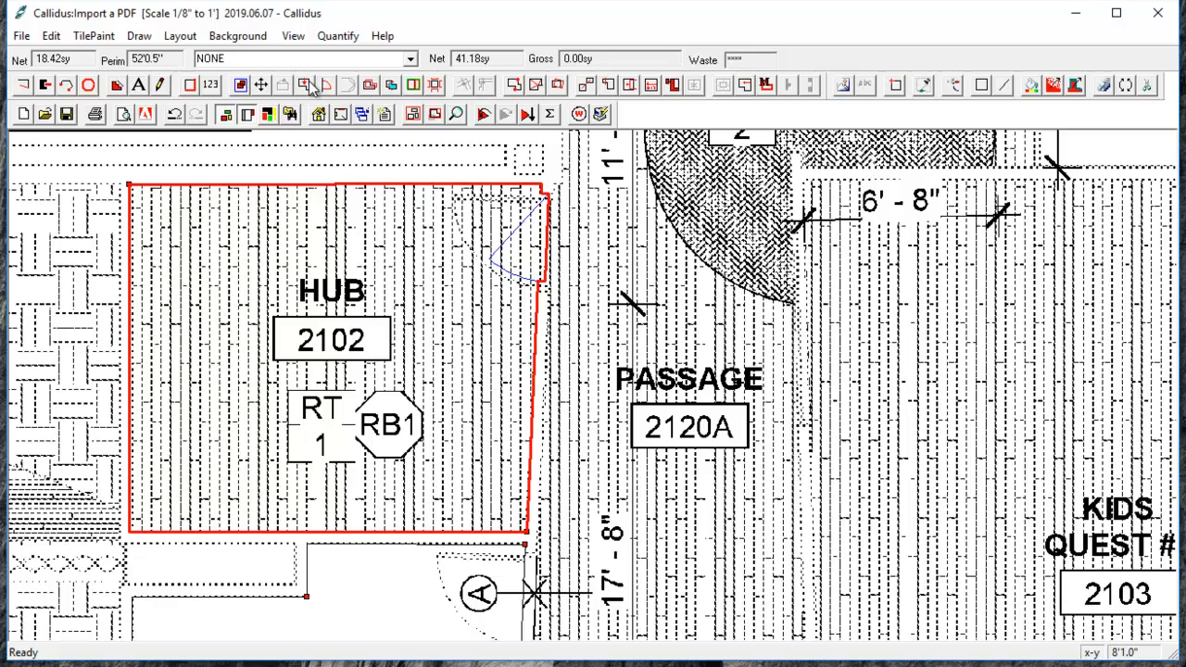
Reopen the STORAGE 2104 outline, remove its walls back to the corner column, and redraw the slanted bottom and left walls to close it.
drag(281, 362, 345, 127)
click(375, 435)
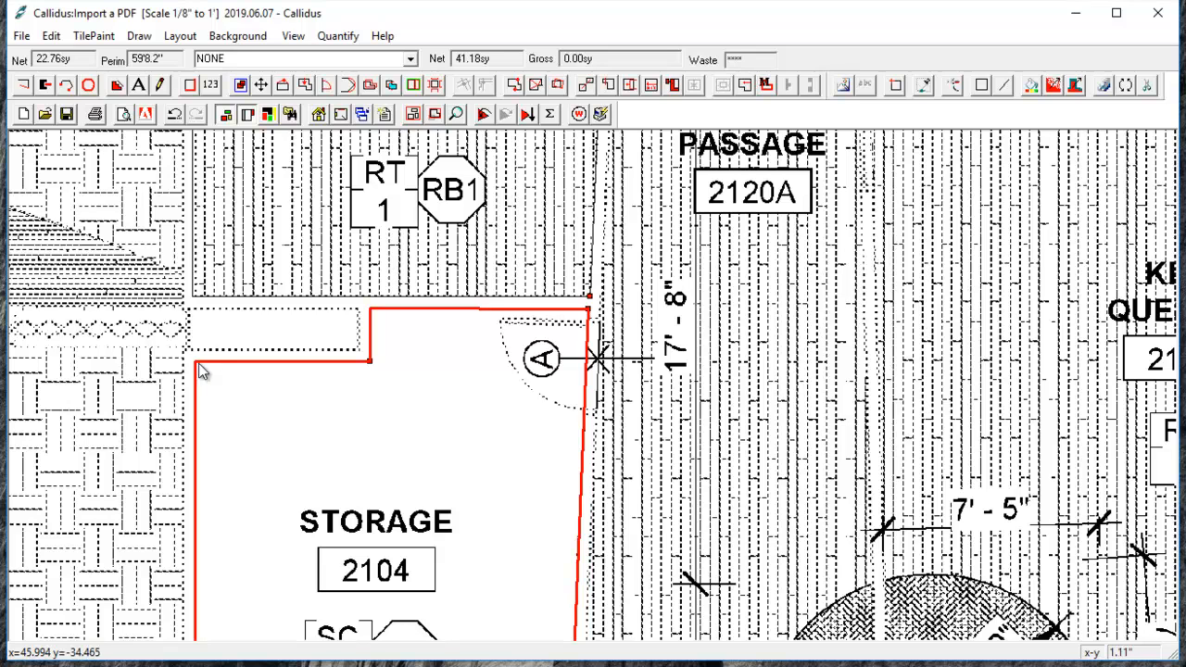
click(286, 86)
drag(240, 471, 268, 245)
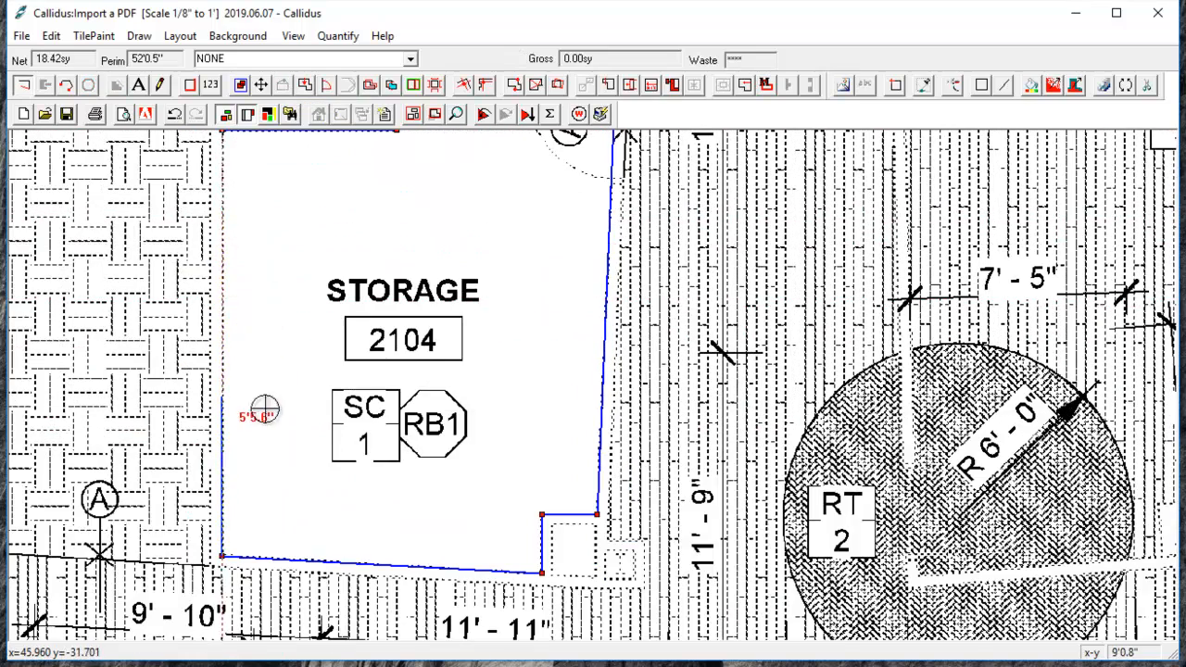
key(BackSpace)
key(BackSpace)
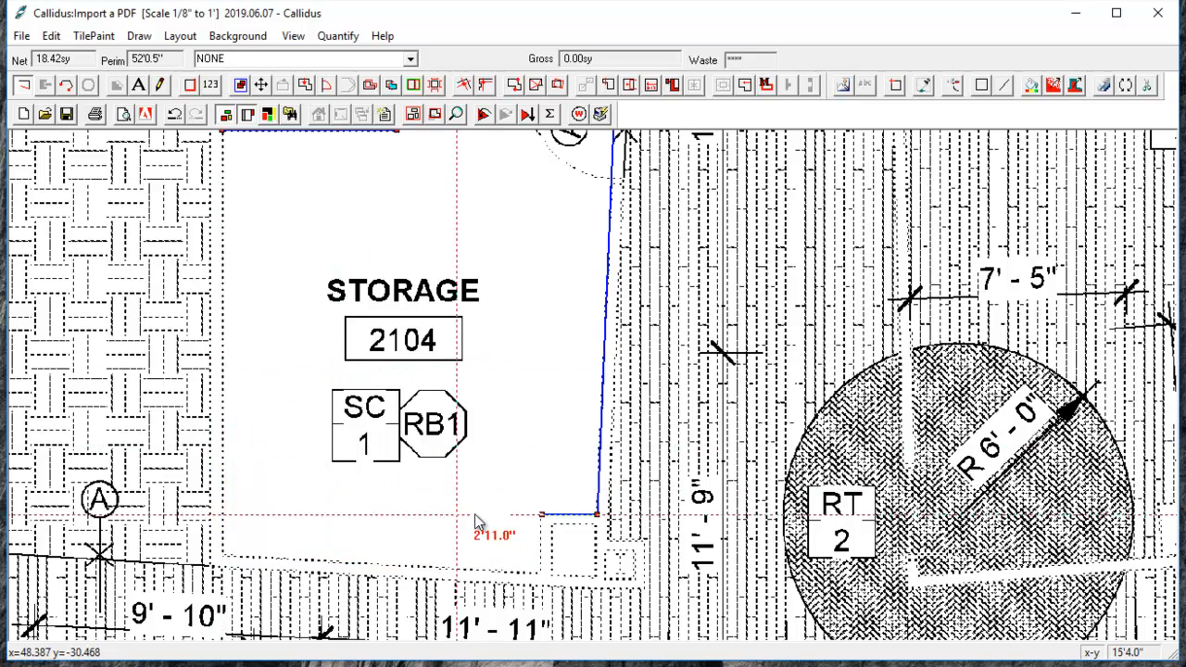
click(542, 572)
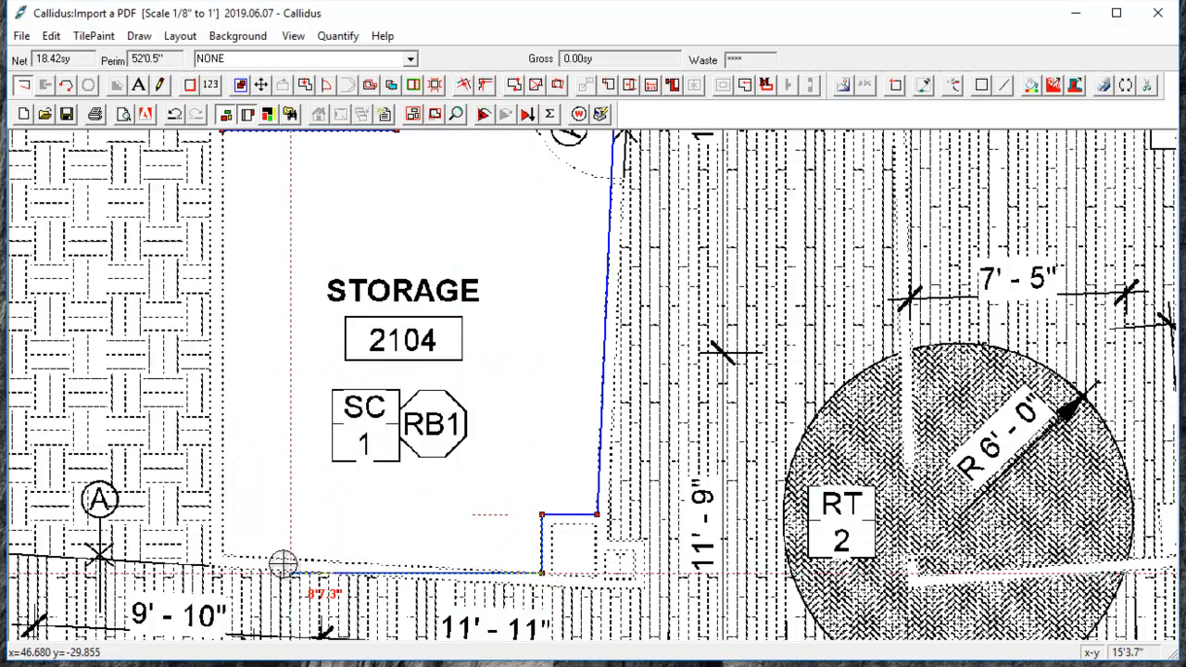
double_click(223, 555)
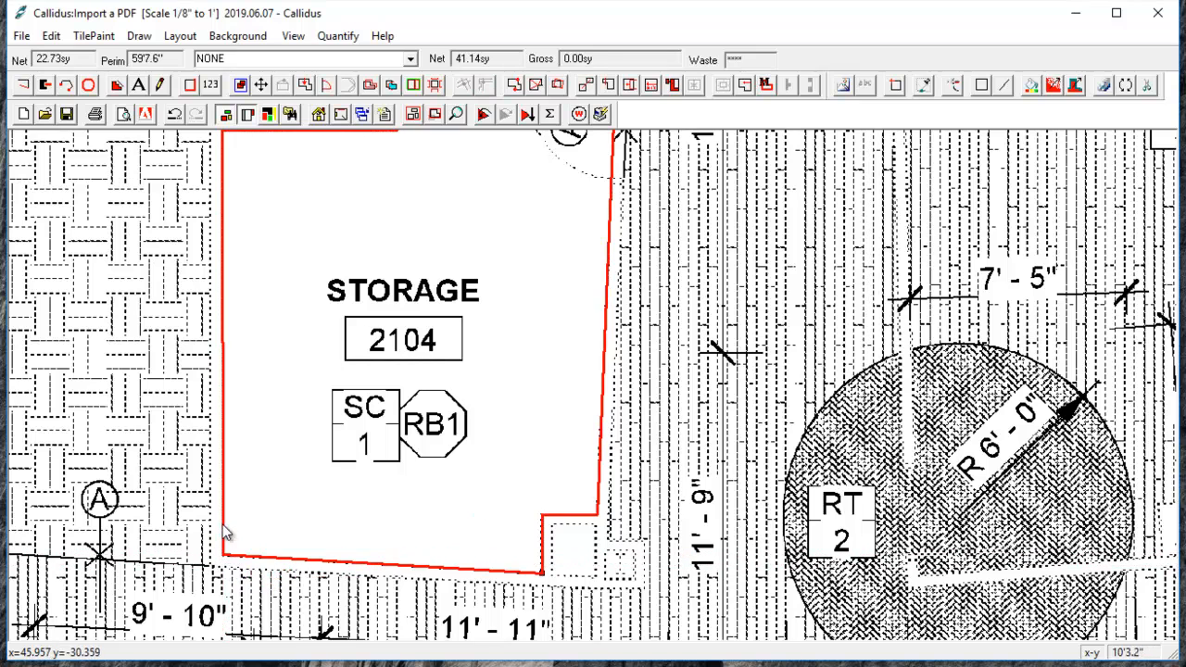
Start the TREE HOUSE 2106 outline at the lower left corner of HUB 2102 and draw its top wall about 35' to the toilet wall.
drag(237, 406, 272, 488)
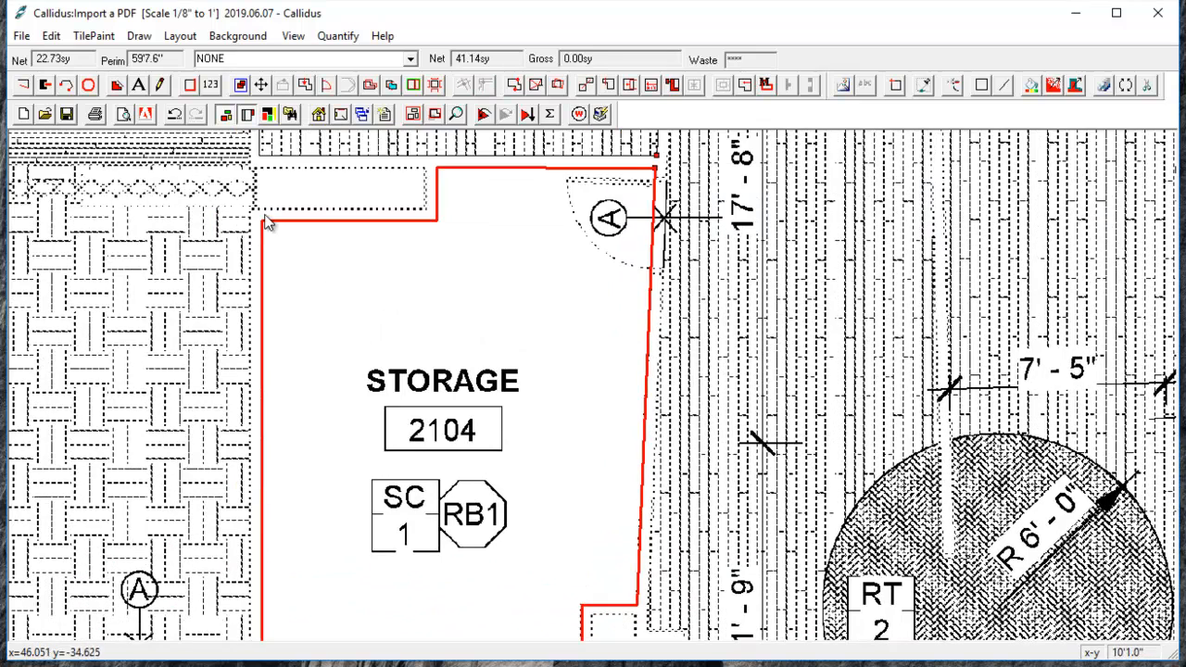
scroll(264, 232, down, 1)
click(261, 221)
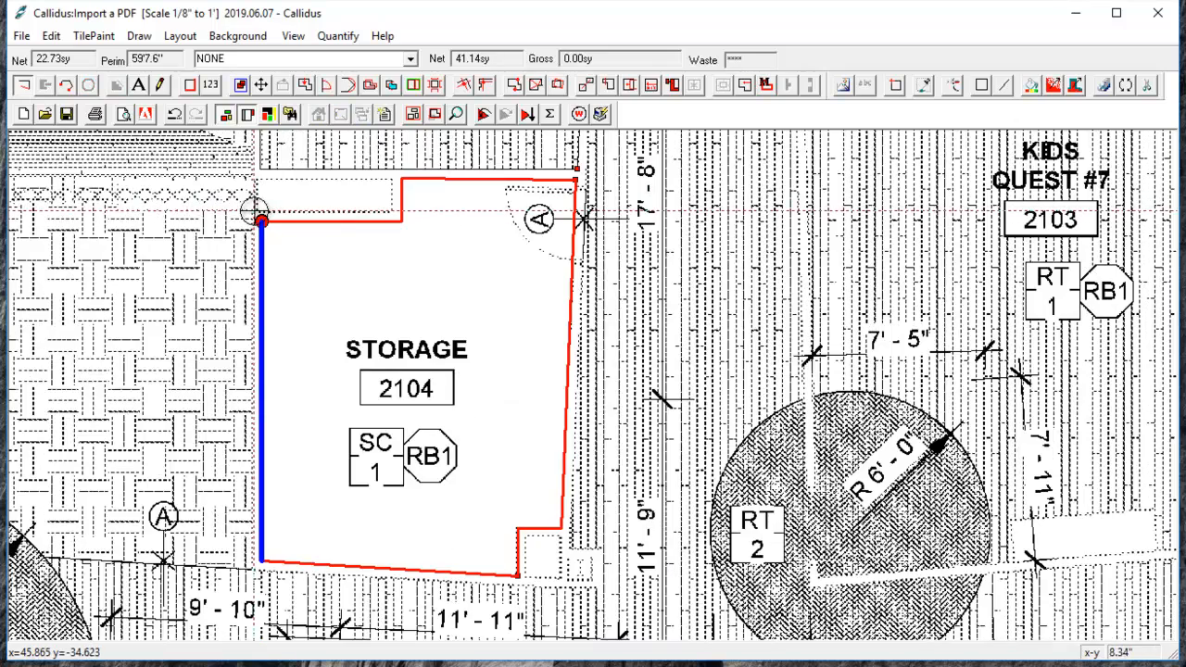
drag(143, 234, 654, 288)
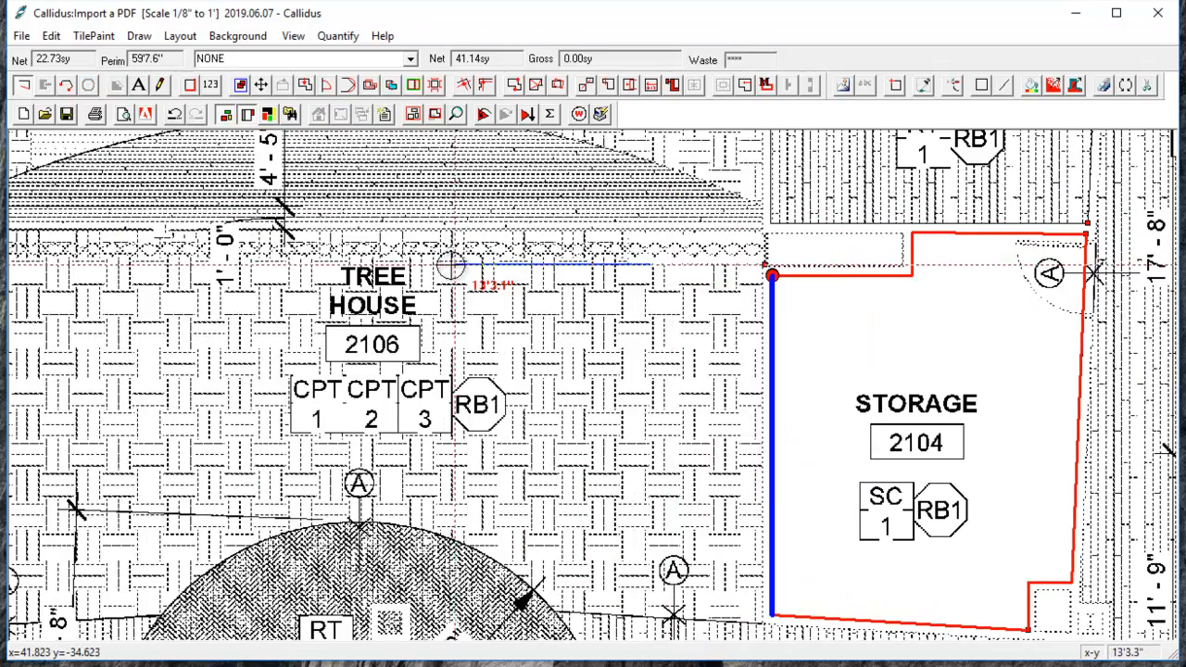
click(764, 232)
scroll(185, 289, down, 1)
drag(374, 290, 660, 250)
scroll(339, 232, up, 1)
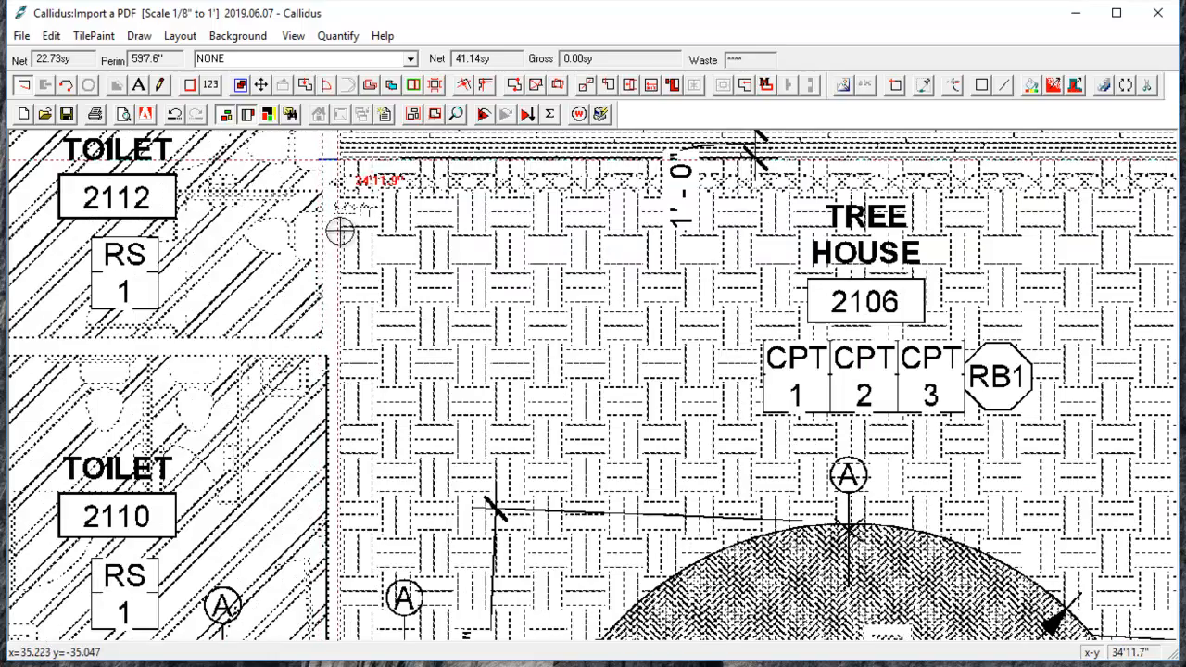
click(342, 226)
Continue the TREE HOUSE 2106 outline down the left wall and along the slanted bottom line to the edge of the RT 2 semicircle.
scroll(346, 553, up, 1)
drag(347, 553, 401, 141)
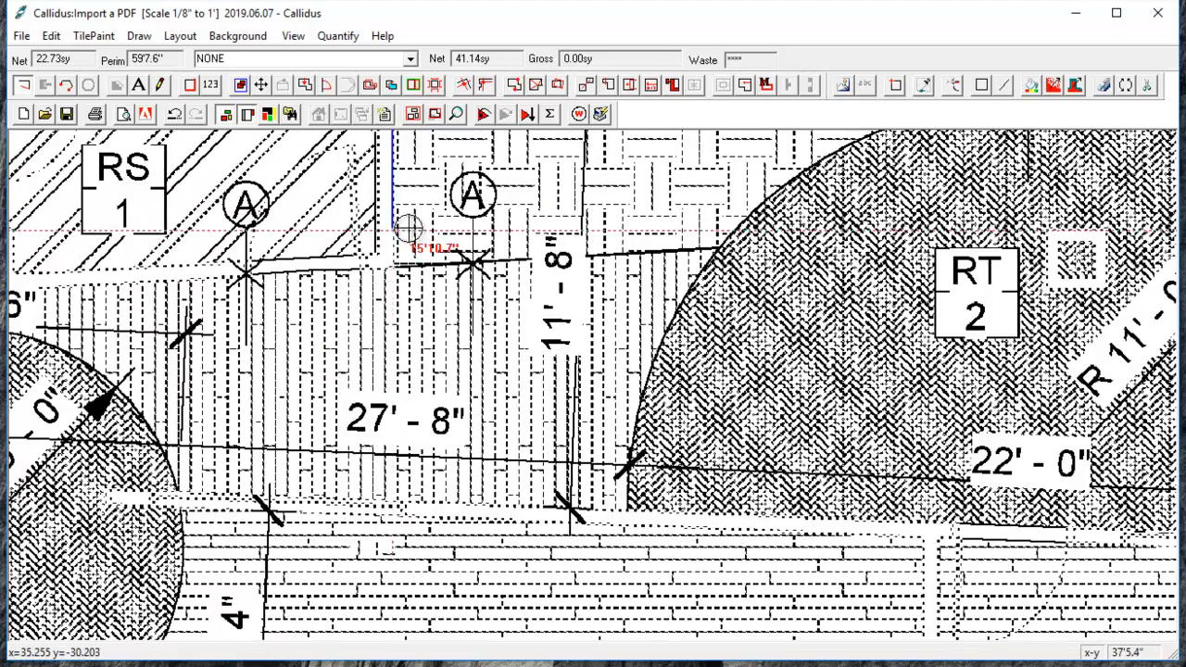
click(395, 268)
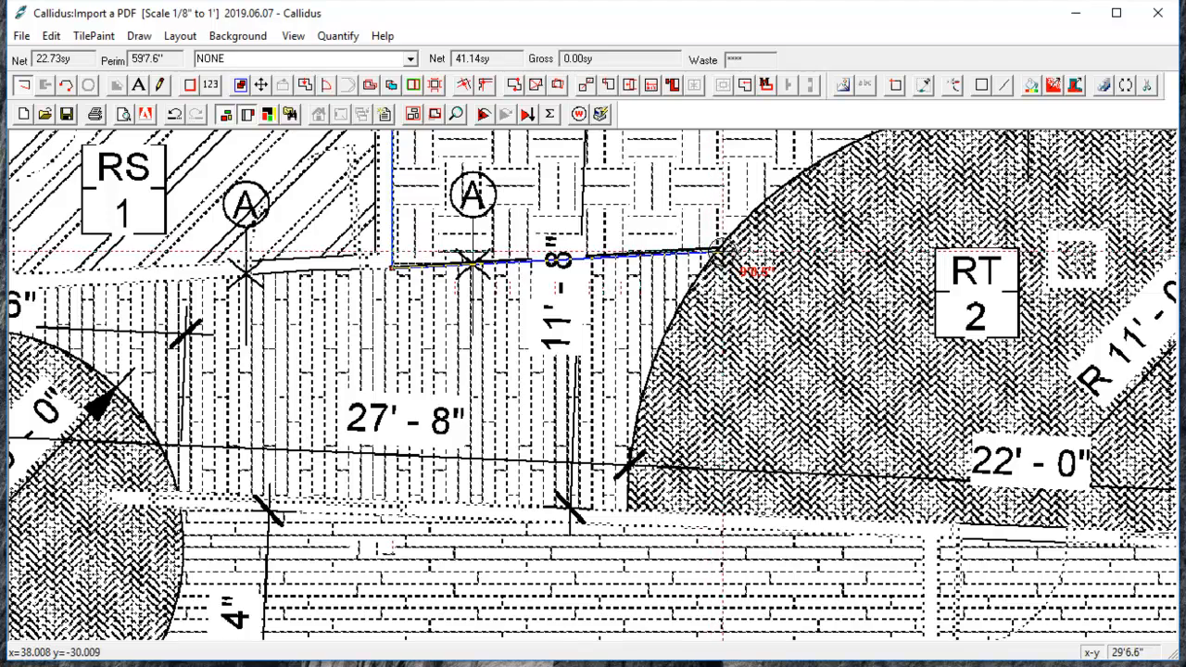
click(721, 248)
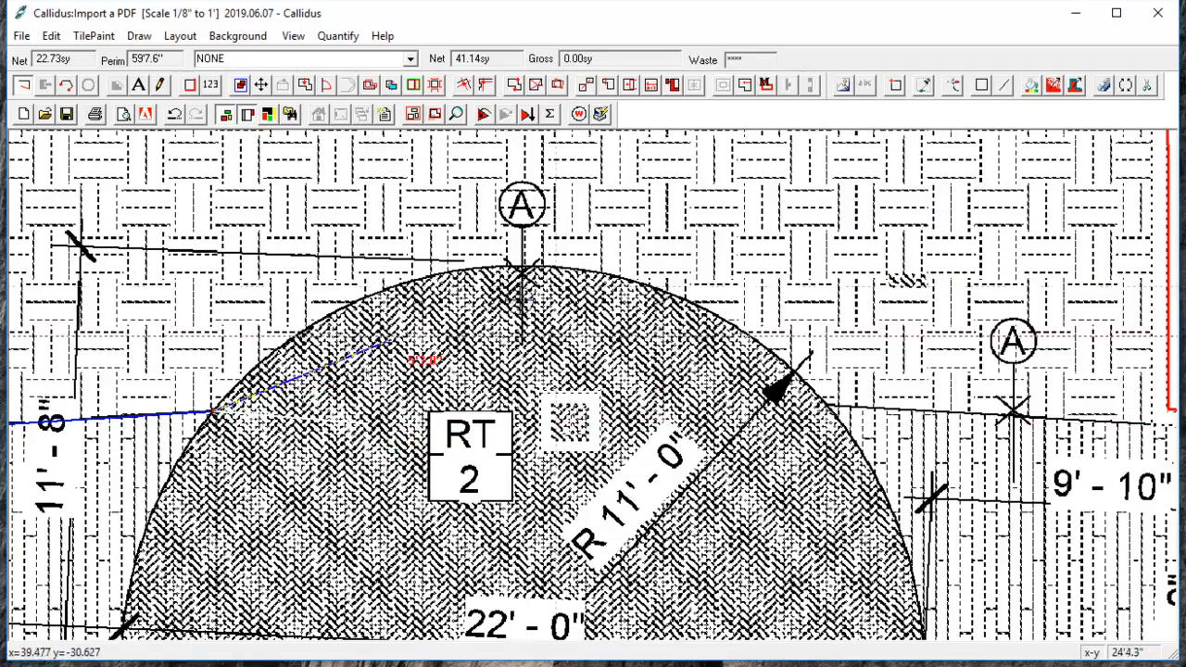
Place outline points at the top of the RT 2 semicircle and where its right side meets the slanted bottom line.
scroll(543, 282, up, 1)
click(576, 257)
click(995, 474)
Extend the TREE HOUSE 2106 outline along the slanted bottom line to the STORAGE 2104 wall and close the room.
scroll(996, 474, down, 1)
drag(998, 474, 227, 473)
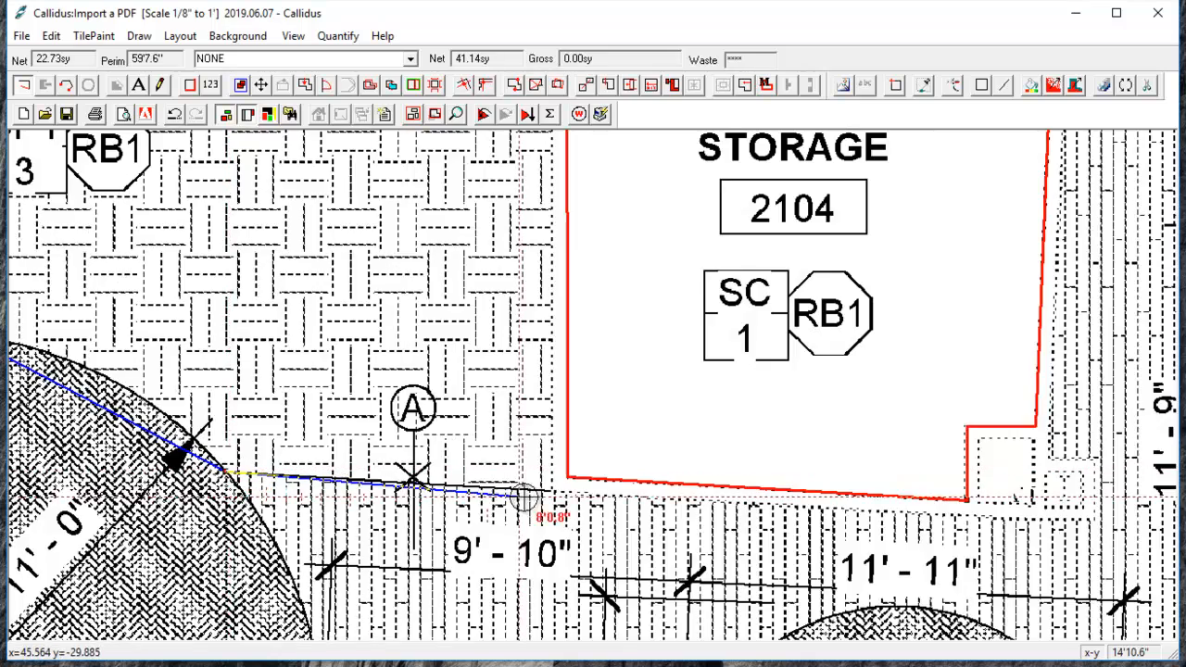
scroll(551, 491, up, 1)
scroll(552, 491, down, 5)
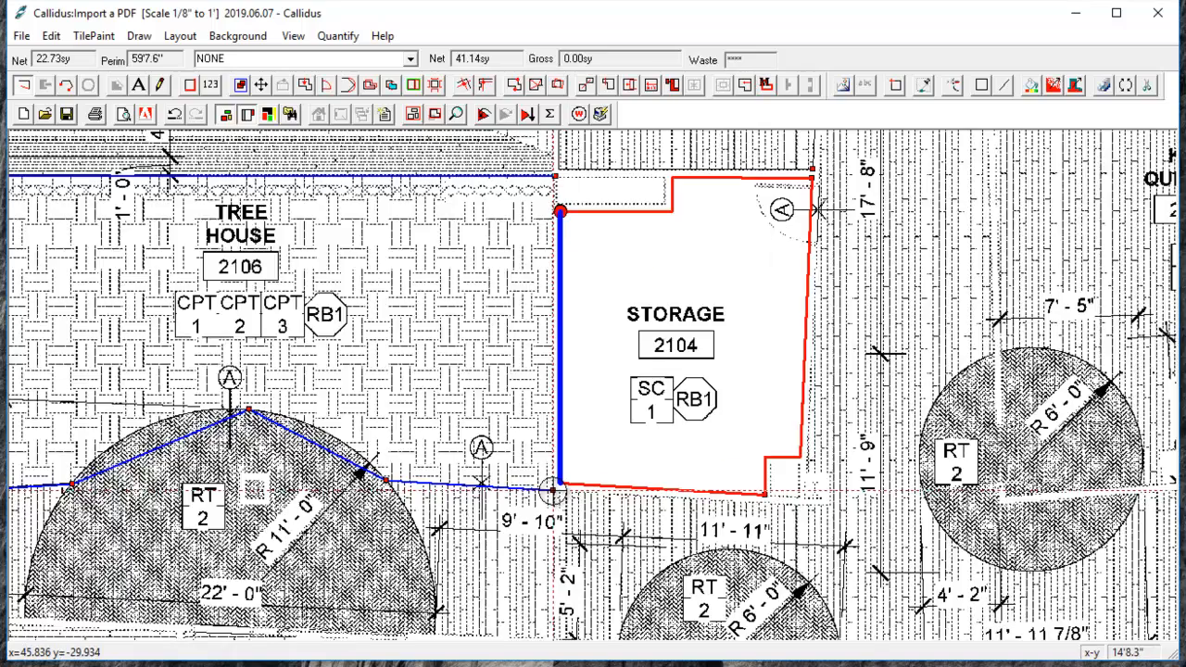
right_click(536, 440)
Turn the TREE HOUSE 2106 corner at the top of the semicircle into a curve through its neighbouring points.
scroll(320, 457, up, 2)
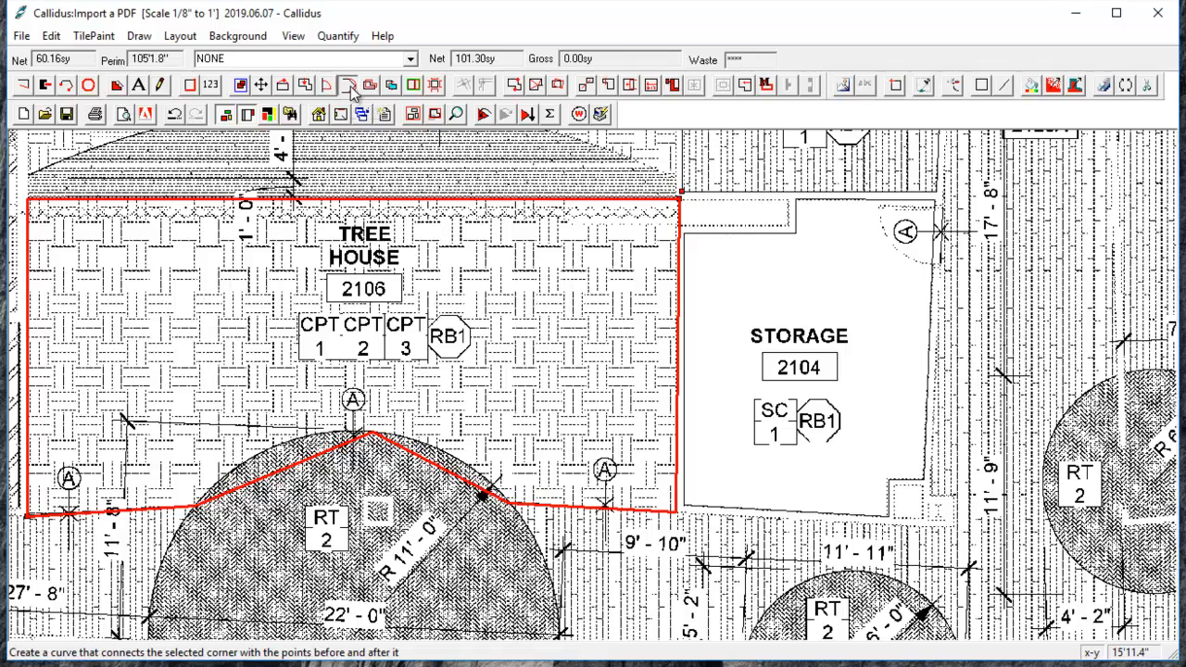
click(350, 85)
drag(213, 569, 584, 440)
scroll(584, 439, down, 4)
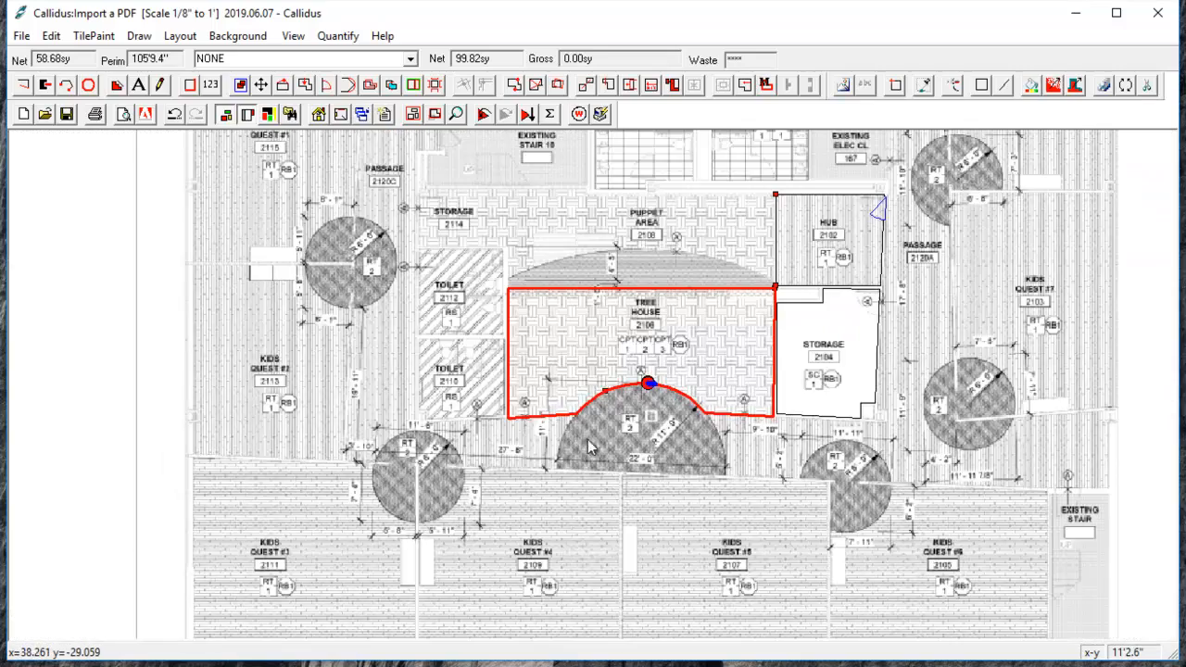
Draw a circular room over the R 6'-0" RT 2 circle between KIDS QUEST #3 and #4.
scroll(428, 505, up, 2)
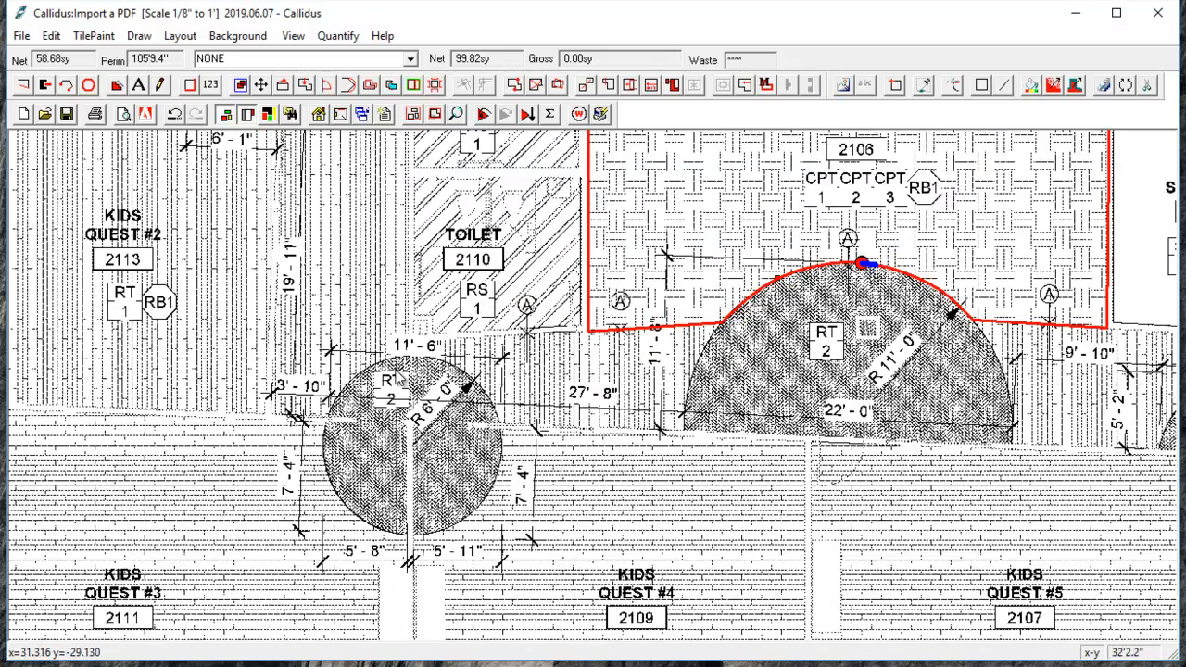
click(89, 85)
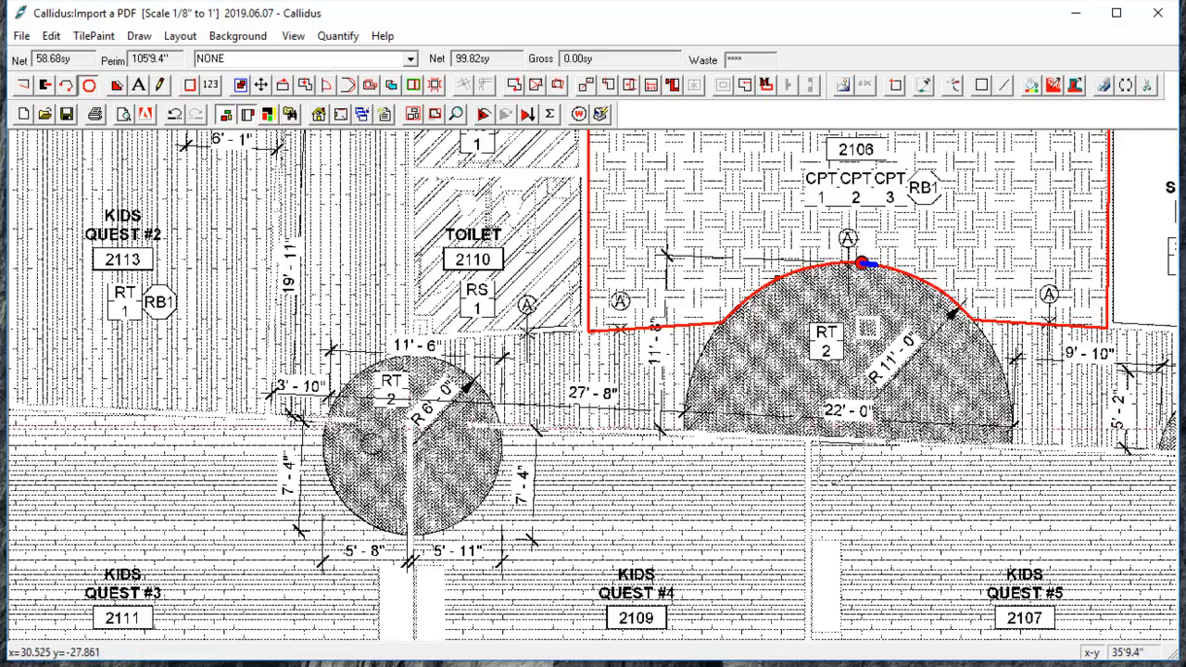
scroll(380, 322, up, 2)
mouse_move(381, 336)
mouse_down()
mouse_move(529, 577)
mouse_move(582, 618)
mouse_up()
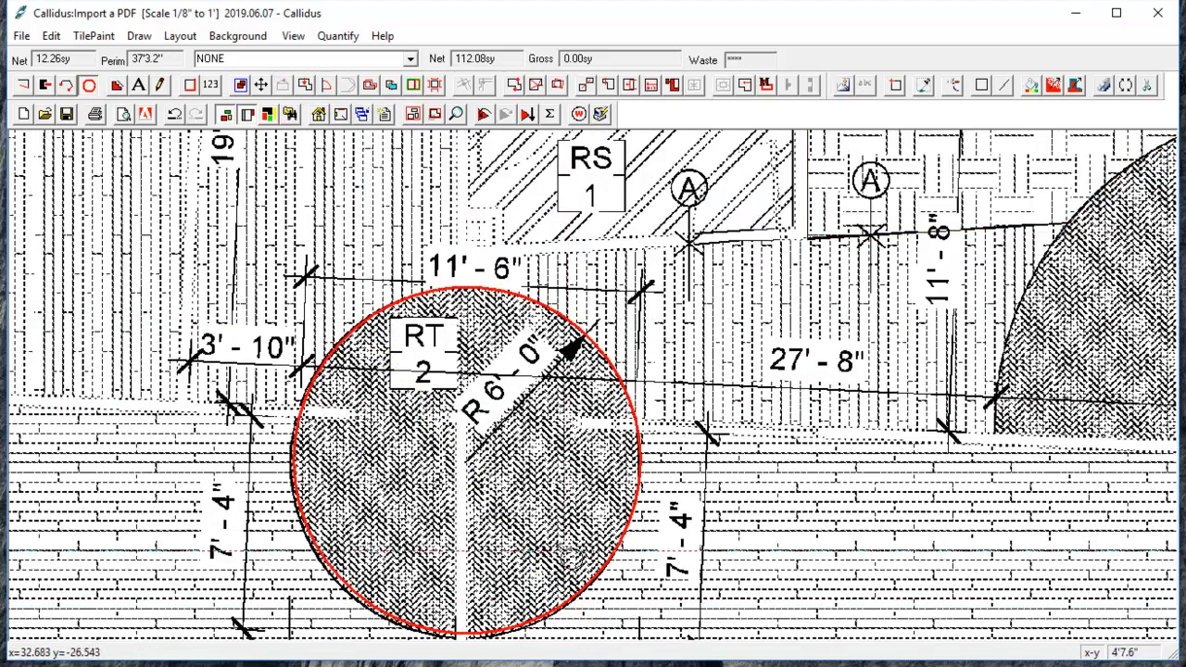
scroll(560, 468, down, 4)
scroll(659, 453, down, 1)
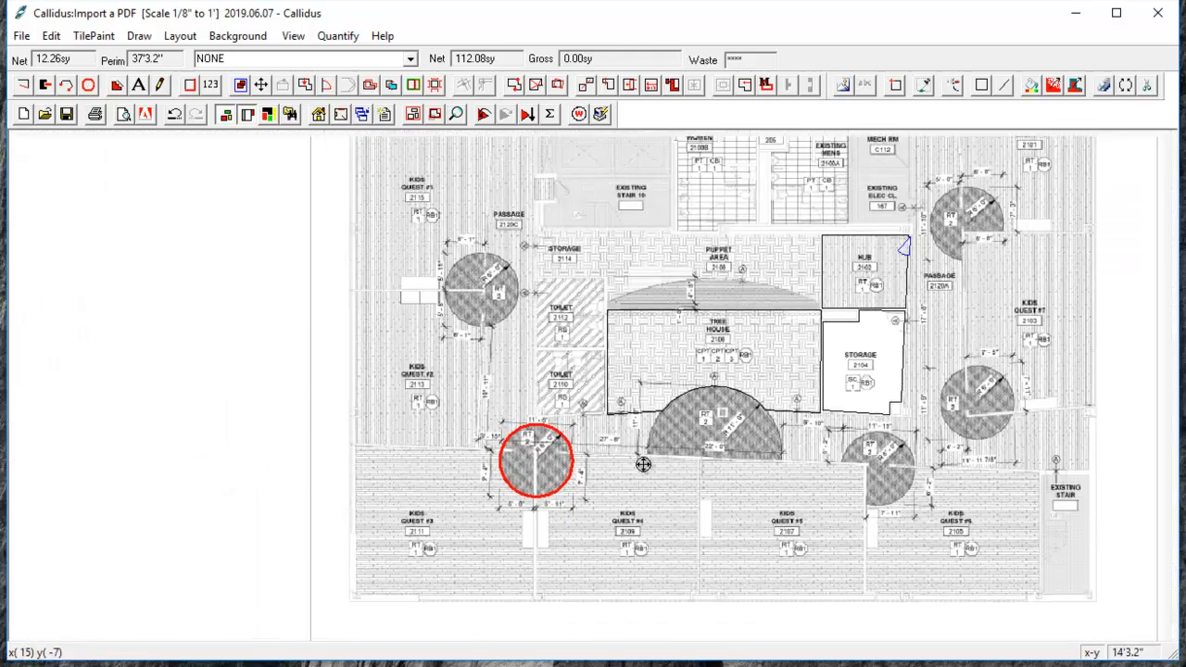
drag(659, 453, 227, 506)
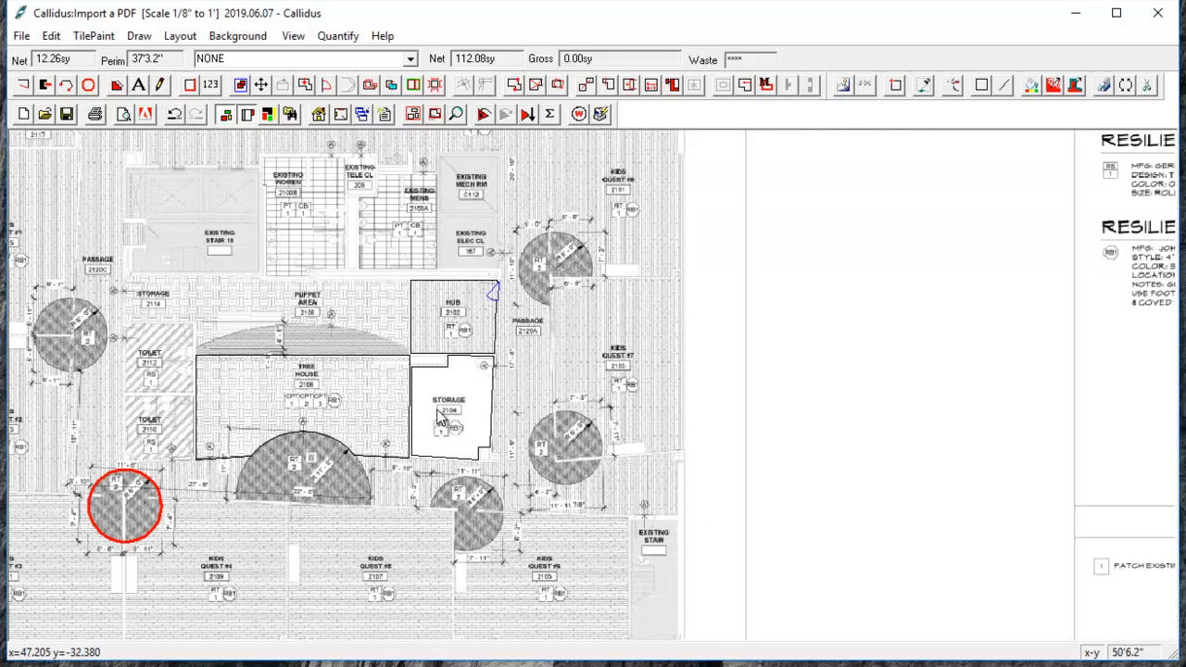